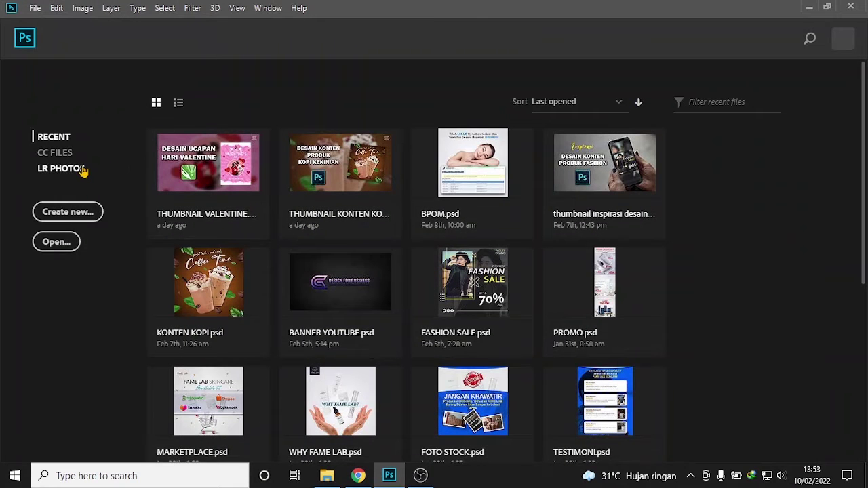
# - Create a new 1080 × 1350 px portrait document at 300 ppi
pyautogui.click(79, 214)
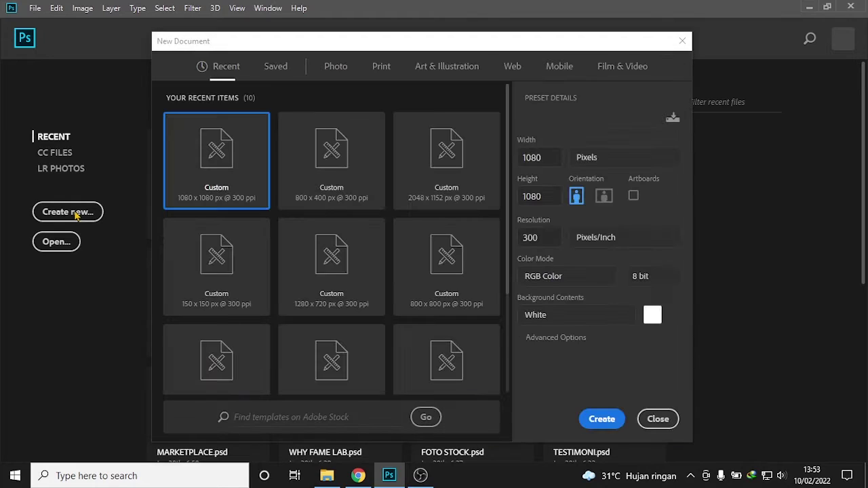
pyautogui.moveTo(541, 194); pyautogui.dragTo(522, 196)
pyautogui.write('1350')
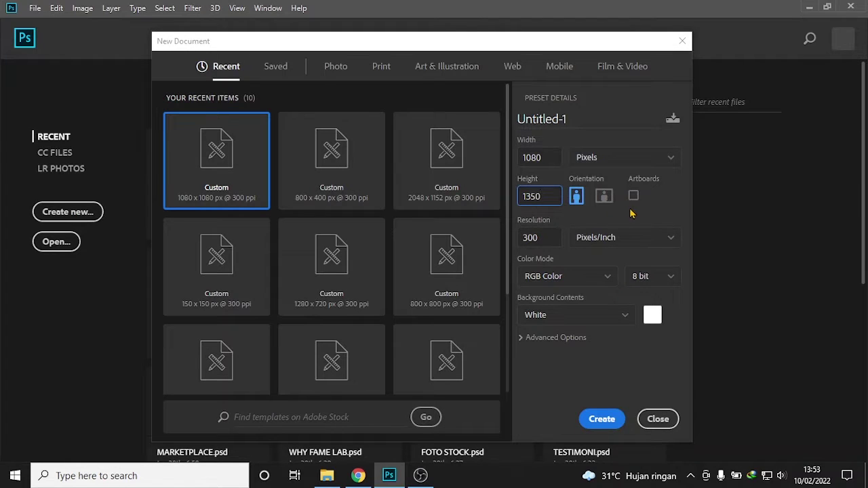
pyautogui.click(602, 418)
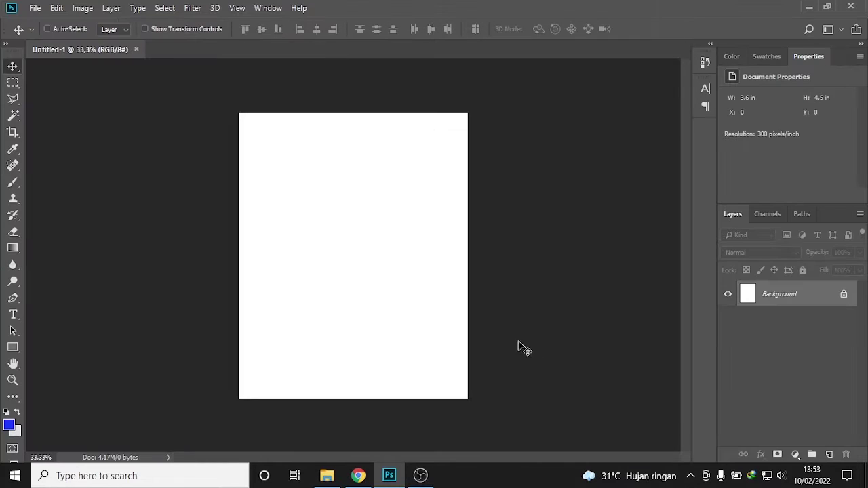
pyautogui.click(327, 476)
# - Place the boy's photo in the document, scaled down and moved to the canvas bottom
pyautogui.moveTo(383, 231); pyautogui.dragTo(143, 236)
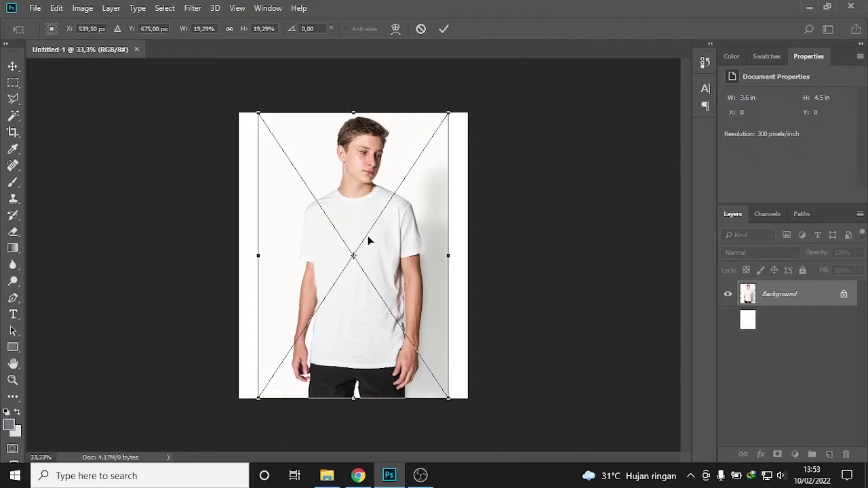
pyautogui.moveTo(450, 112); pyautogui.dragTo(433, 139)
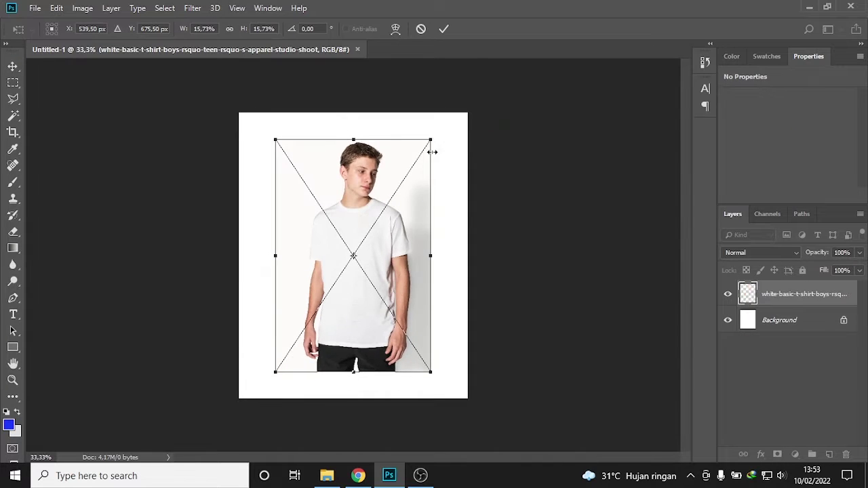
pyautogui.moveTo(419, 203); pyautogui.dragTo(419, 227)
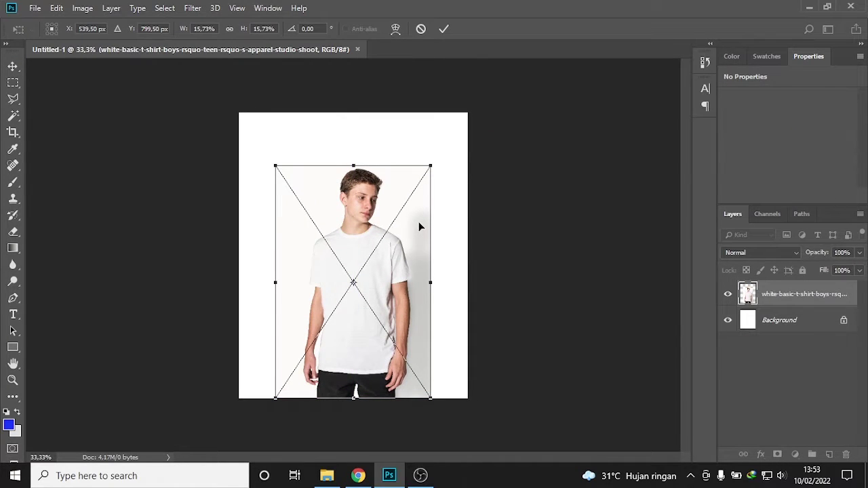
pyautogui.press('Return')
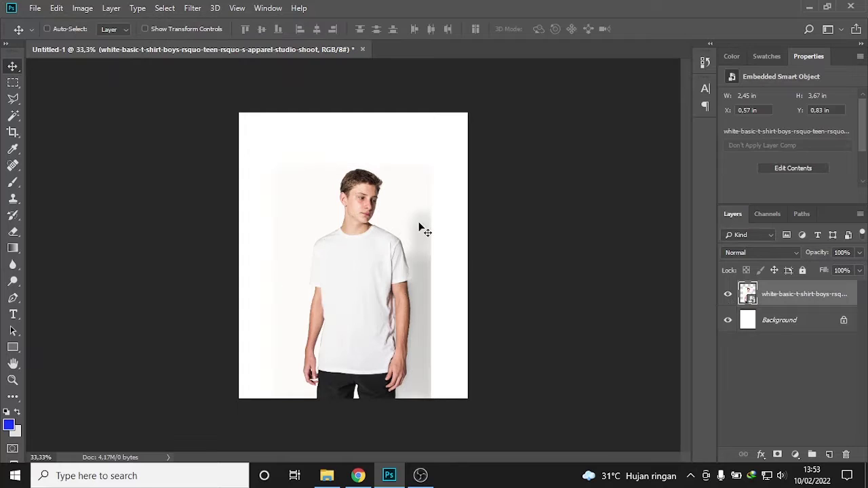
# - Add a new layer above Background and fill it with blue
pyautogui.click(807, 320)
pyautogui.click(829, 454)
pyautogui.hotkey('alt', 'BackSpace')
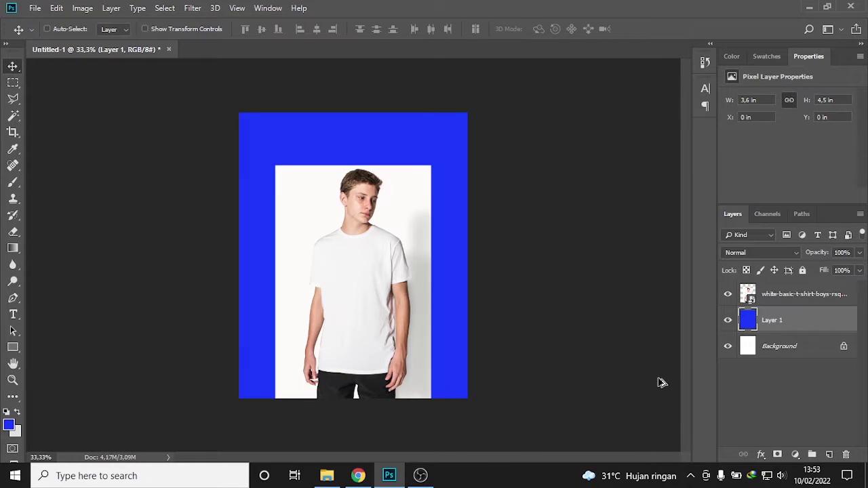
pyautogui.scroll(2, 353, 271)
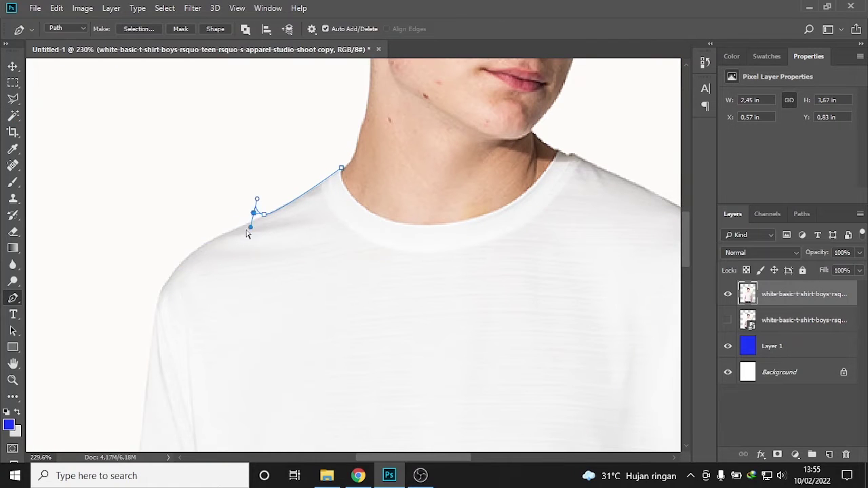
# - Start the pen path at the shoulder and trace down the sleeve edge
pyautogui.click(194, 247)
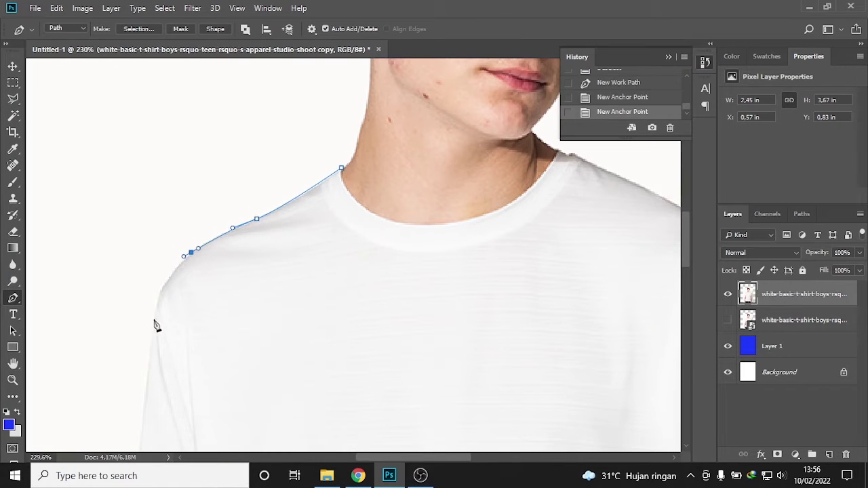
pyautogui.moveTo(158, 302); pyautogui.dragTo(155, 320)
pyautogui.scroll(-5, 146, 299)
pyautogui.click(143, 290)
pyautogui.scroll(2, 171, 310)
pyautogui.click(206, 281)
pyautogui.scroll(-3, 233, 291)
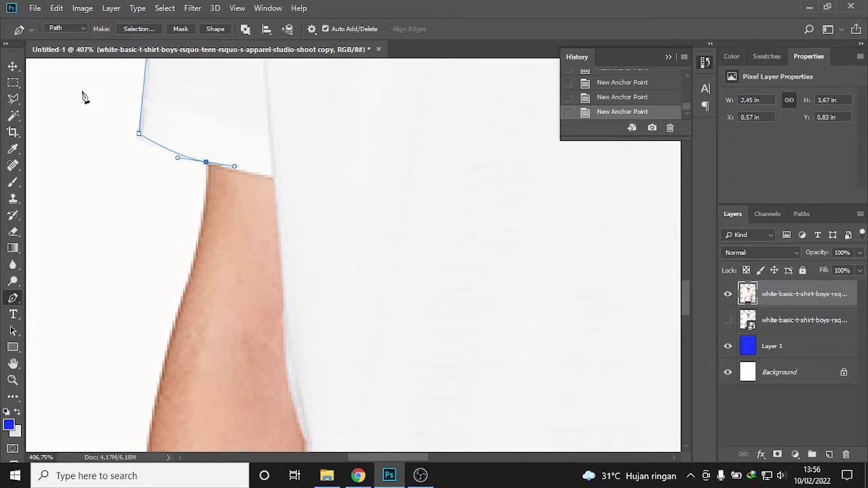
pyautogui.moveTo(187, 276); pyautogui.dragTo(180, 315)
pyautogui.moveTo(234, 167); pyautogui.dragTo(217, 194)
pyautogui.click(199, 236)
pyautogui.scroll(-3, 200, 237)
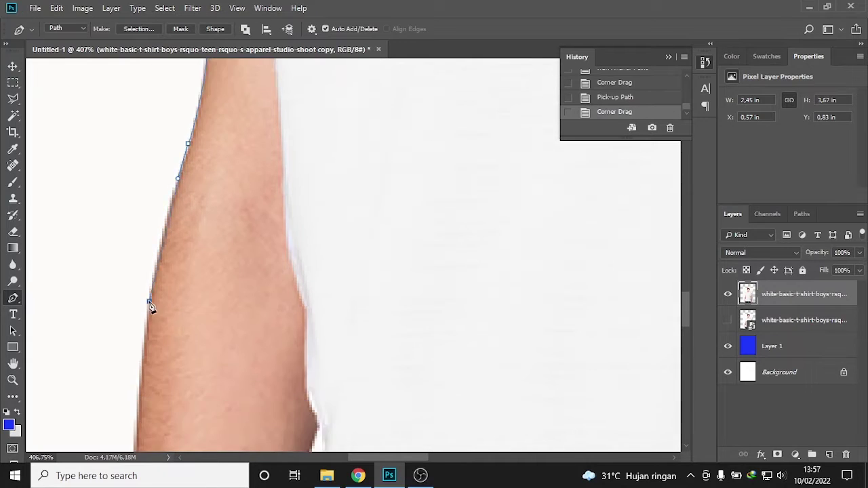
pyautogui.scroll(-3, 153, 310)
pyautogui.moveTo(133, 314); pyautogui.dragTo(131, 342)
pyautogui.scroll(-3, 132, 341)
pyautogui.moveTo(110, 147); pyautogui.dragTo(103, 169)
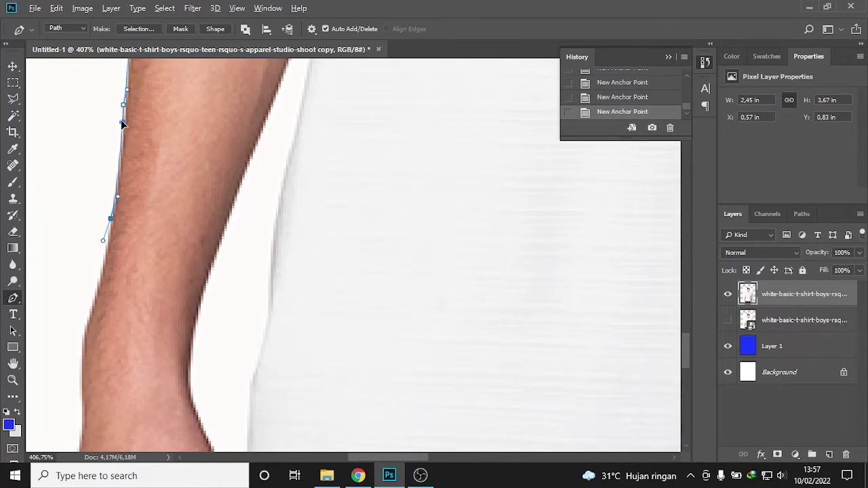
# - Continue the path down the arm, around the hand and across the bottom edge
pyautogui.click(94, 237)
pyautogui.scroll(-3, 88, 238)
pyautogui.moveTo(79, 271); pyautogui.dragTo(76, 291)
pyautogui.scroll(-3, 76, 291)
pyautogui.moveTo(68, 250); pyautogui.dragTo(64, 264)
pyautogui.scroll(-3, 68, 265)
pyautogui.moveTo(103, 376); pyautogui.dragTo(116, 389)
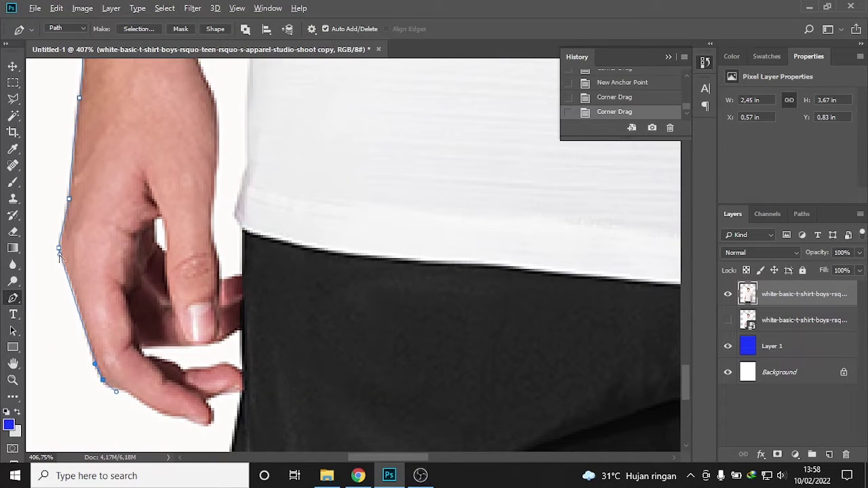
pyautogui.scroll(-3, 104, 372)
pyautogui.scroll(-2, 105, 373)
pyautogui.moveTo(126, 309); pyautogui.dragTo(138, 318)
pyautogui.click(154, 330)
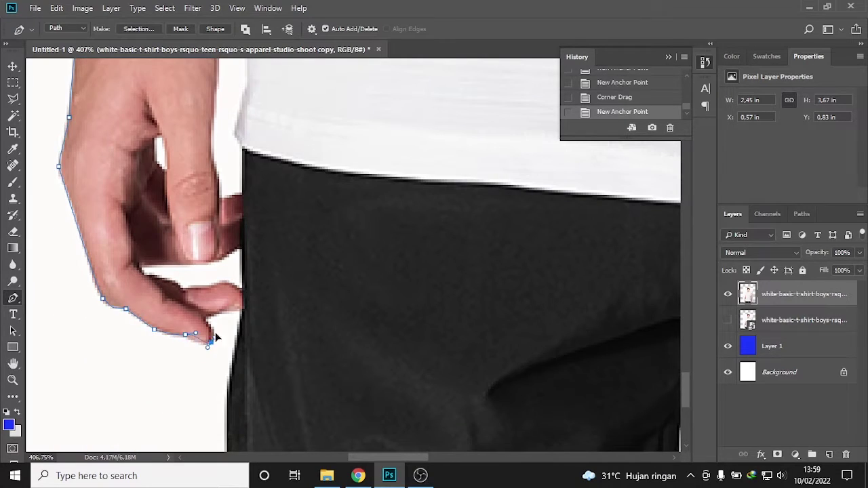
pyautogui.scroll(-5, 212, 316)
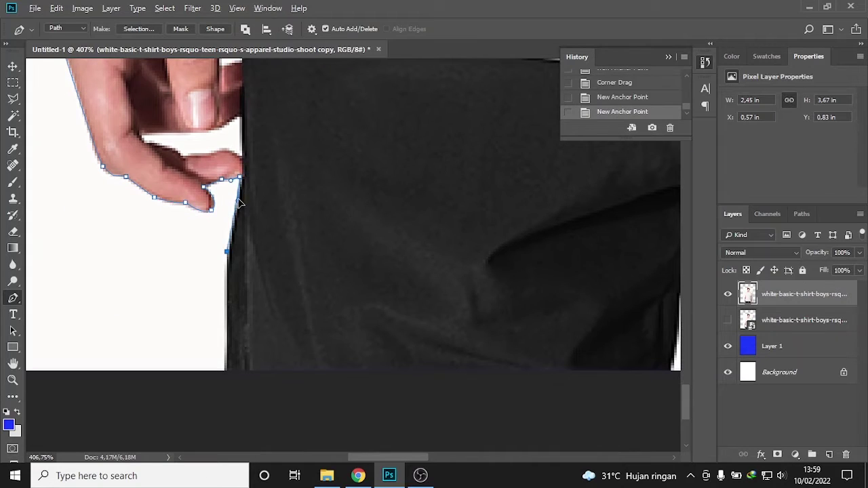
pyautogui.click(225, 373)
pyautogui.scroll(-3, 225, 373)
pyautogui.scroll(2, 203, 387)
pyautogui.scroll(-3, 515, 370)
pyautogui.scroll(6, 403, 279)
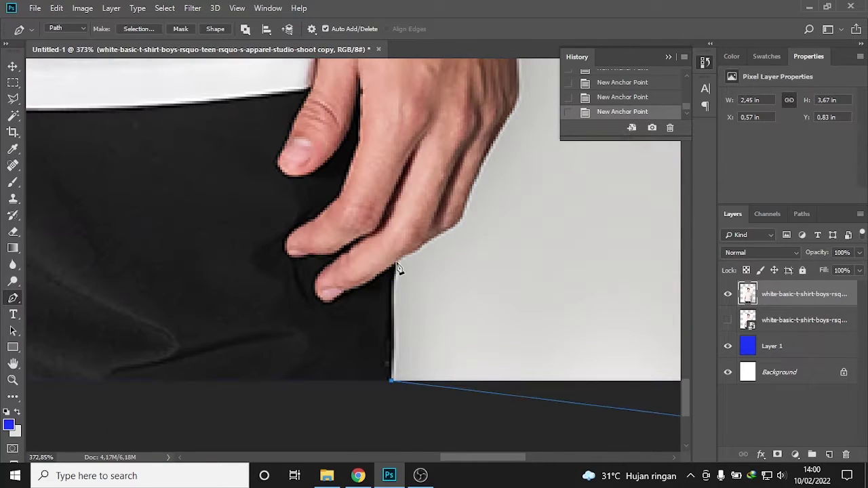
# - Trace the path around the other hand and up the forearm
pyautogui.click(479, 168)
pyautogui.scroll(5, 478, 168)
pyautogui.click(503, 277)
pyautogui.click(514, 255)
pyautogui.scroll(3, 522, 268)
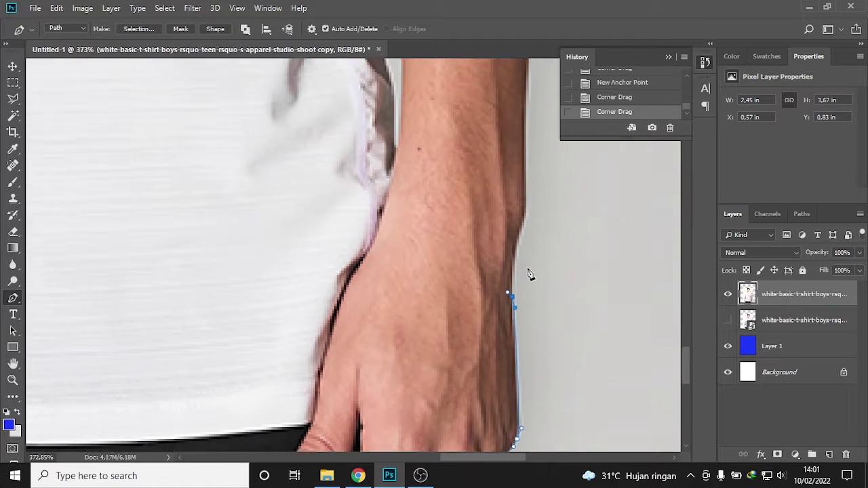
pyautogui.scroll(2, 523, 305)
pyautogui.click(518, 364)
pyautogui.click(530, 269)
pyautogui.click(526, 122)
pyautogui.scroll(3, 577, 265)
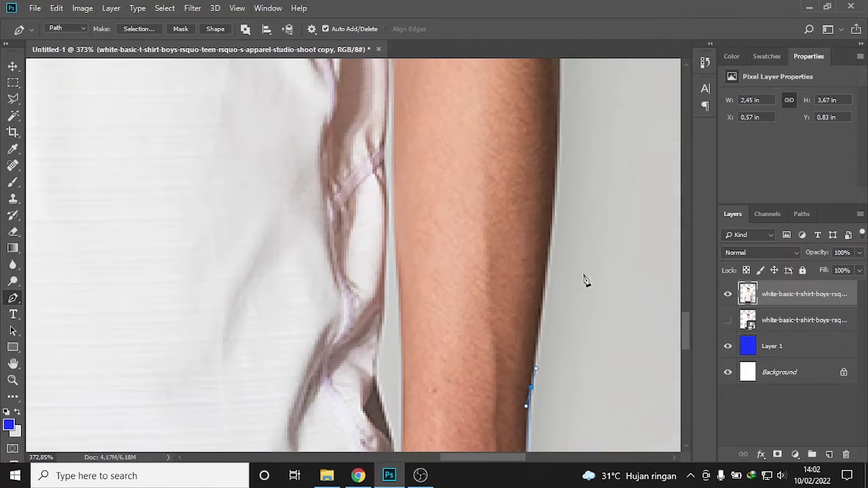
pyautogui.scroll(3, 565, 199)
pyautogui.scroll(2, 543, 190)
# - Continue the path up the upper arm and sleeve to the shoulder
pyautogui.click(534, 191)
pyautogui.scroll(1, 529, 211)
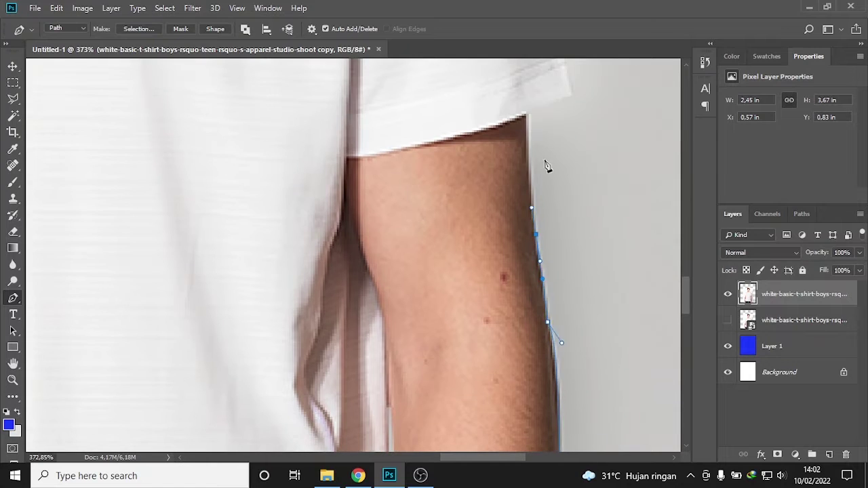
pyautogui.click(528, 116)
pyautogui.scroll(5, 536, 149)
pyautogui.click(515, 182)
pyautogui.scroll(3, 502, 155)
pyautogui.click(456, 119)
pyautogui.moveTo(395, 218); pyautogui.dragTo(412, 229)
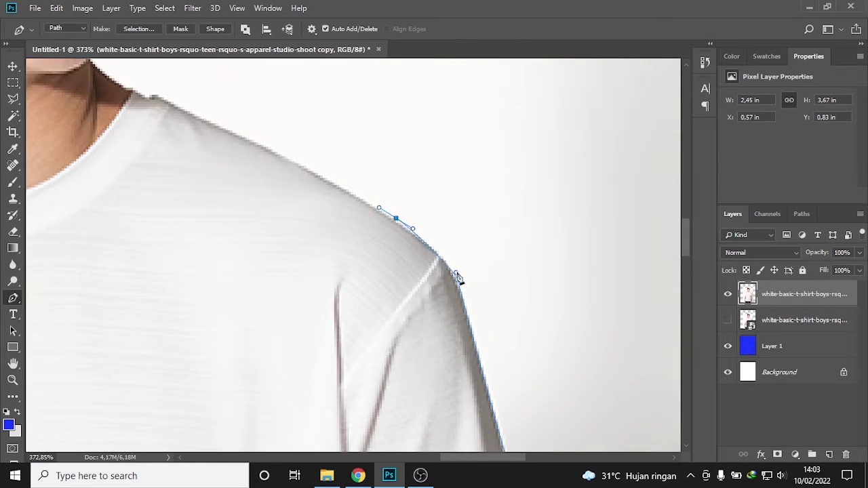
# - Extend the path around the collar, neck and chin
pyautogui.click(161, 101)
pyautogui.scroll(4, 306, 188)
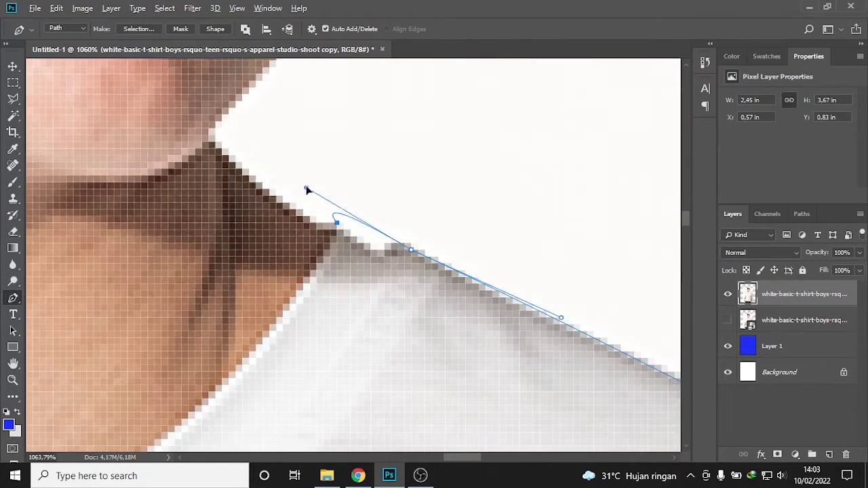
pyautogui.click(337, 223)
pyautogui.moveTo(357, 228); pyautogui.dragTo(360, 231)
pyautogui.scroll(-2, 366, 241)
pyautogui.scroll(3, 355, 170)
pyautogui.click(291, 233)
pyautogui.scroll(-1, 290, 233)
pyautogui.scroll(3, 369, 271)
pyautogui.moveTo(412, 179); pyautogui.dragTo(408, 215)
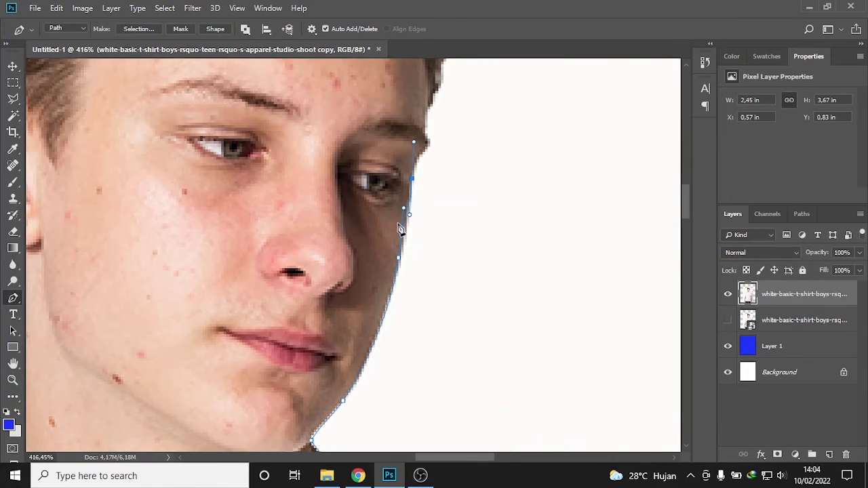
pyautogui.scroll(3, 397, 291)
pyautogui.scroll(-1, 424, 213)
pyautogui.scroll(3, 413, 210)
# - Curve the path around the cheek, face edge and over the top of the head
pyautogui.moveTo(444, 147); pyautogui.dragTo(450, 156)
pyautogui.scroll(3, 451, 157)
pyautogui.moveTo(478, 225); pyautogui.dragTo(479, 215)
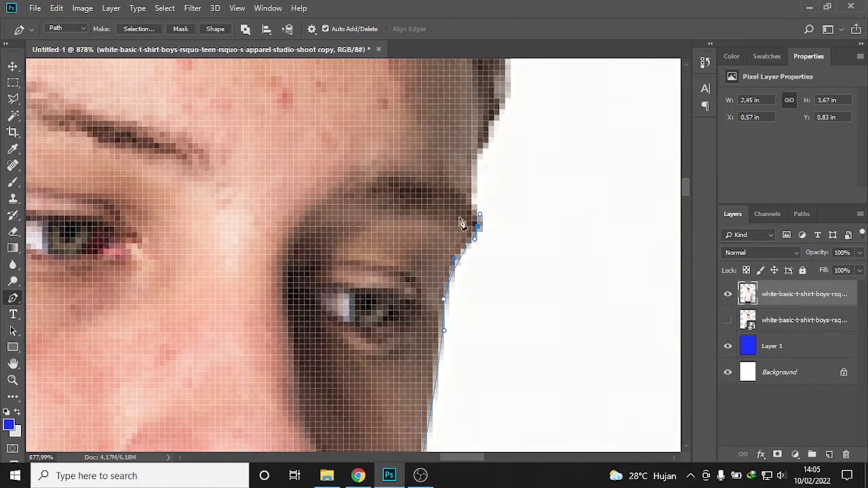
pyautogui.scroll(-3, 460, 223)
pyautogui.scroll(-4, 448, 217)
pyautogui.scroll(3, 441, 214)
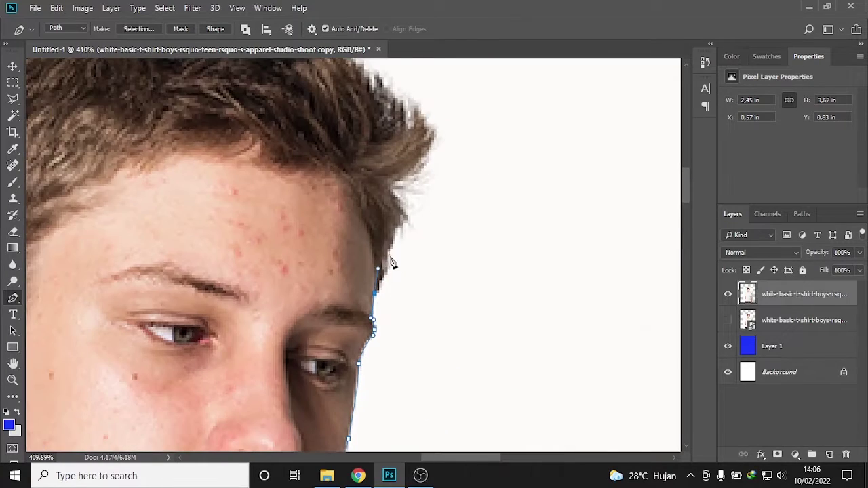
pyautogui.scroll(-1, 419, 219)
pyautogui.click(518, 218)
pyautogui.moveTo(350, 109); pyautogui.dragTo(329, 145)
pyautogui.click(271, 101)
pyautogui.moveTo(214, 121); pyautogui.dragTo(234, 111)
# - Trace the path down the hair and around the ear
pyautogui.click(126, 237)
pyautogui.scroll(-2, 129, 234)
pyautogui.click(128, 276)
pyautogui.moveTo(163, 320); pyautogui.dragTo(171, 324)
pyautogui.scroll(-3, 167, 229)
# - Close the path at its start point and convert it into a selection
pyautogui.click(127, 333)
pyautogui.scroll(-4, 145, 323)
pyautogui.rightClick(210, 202)
pyautogui.click(271, 261)
pyautogui.click(494, 142)
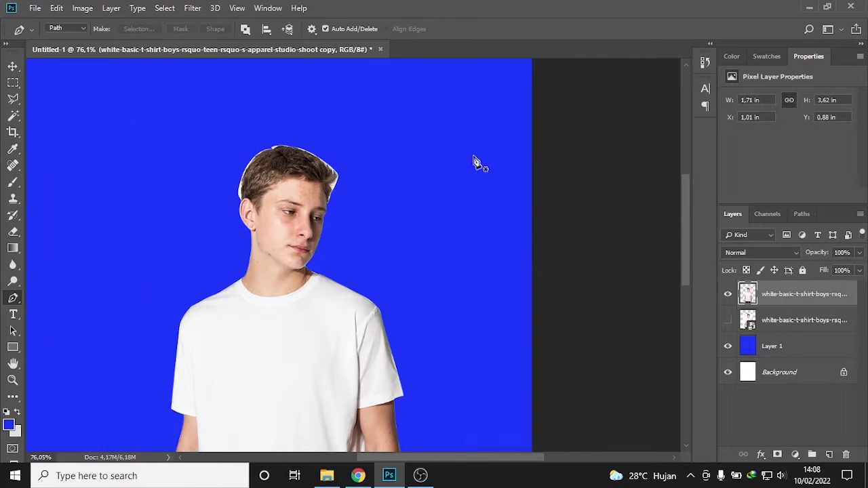
# - Try selecting the white gap between arm and shirt with the Magic Wand, then deselect
pyautogui.hotkey('ctrl', 'd')
pyautogui.press('w')
pyautogui.scroll(3, 204, 380)
pyautogui.click(312, 252)
pyautogui.scroll(-2, 312, 253)
pyautogui.hotkey('ctrl', 'd')
pyautogui.scroll(3, 468, 387)
# - Trace a pen path along the arm edge around the leftover white gap
pyautogui.press('p')
pyautogui.click(464, 75)
pyautogui.click(466, 187)
pyautogui.scroll(-2, 475, 225)
pyautogui.scroll(-2, 475, 224)
pyautogui.click(470, 335)
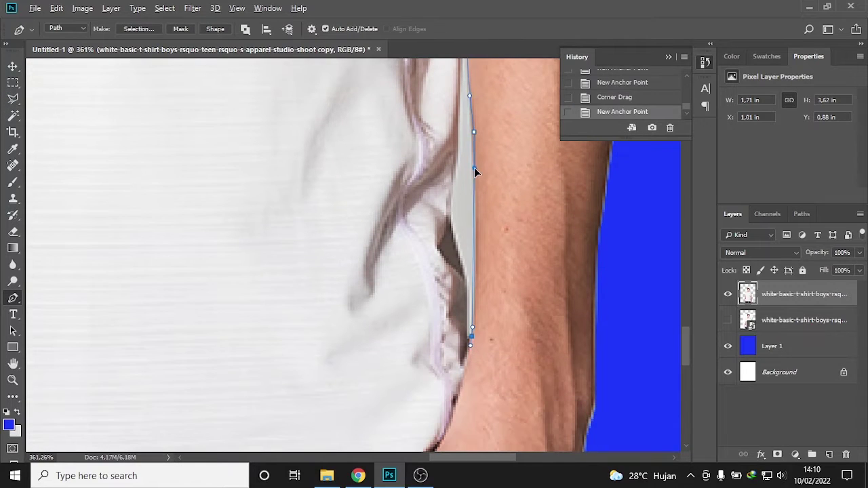
pyautogui.moveTo(466, 276); pyautogui.dragTo(467, 290)
pyautogui.scroll(3, 458, 159)
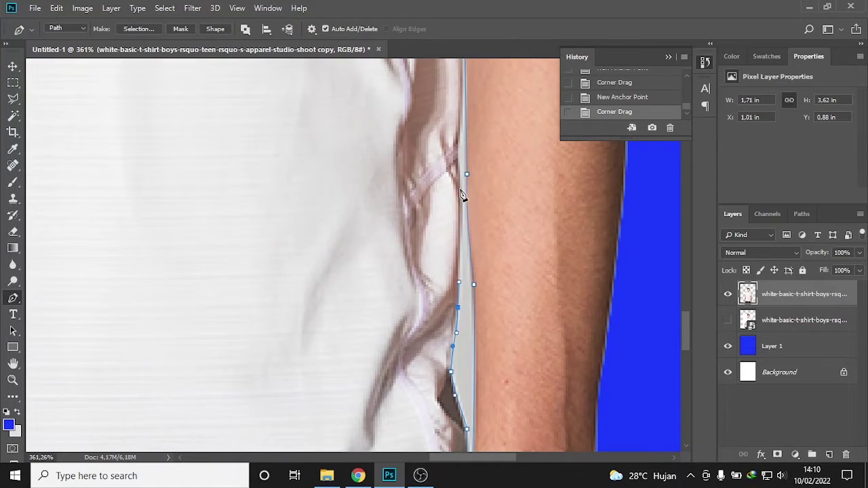
pyautogui.scroll(3, 465, 194)
pyautogui.click(465, 115)
pyautogui.click(463, 170)
pyautogui.moveTo(463, 169); pyautogui.dragTo(461, 175)
# - Turn the path into a selection, delete the white pixels, and deselect
pyautogui.rightClick(461, 175)
pyautogui.click(488, 217)
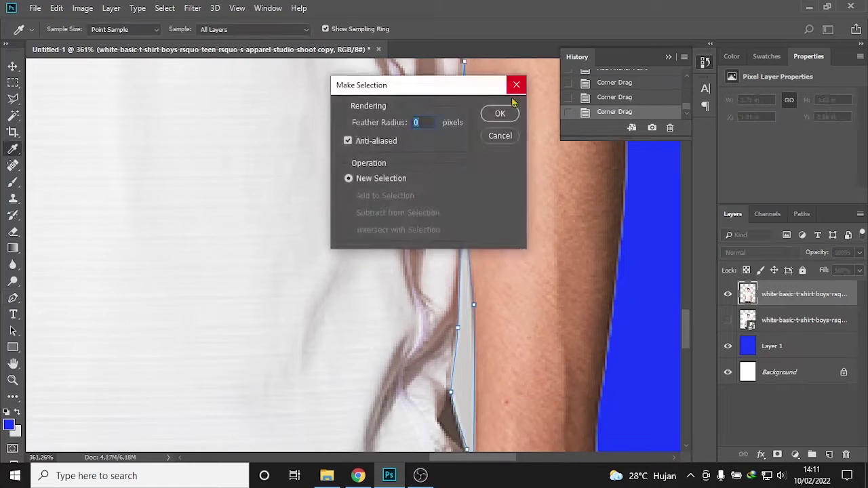
pyautogui.press('Return')
pyautogui.press('Delete')
pyautogui.hotkey('ctrl', 'd')
pyautogui.scroll(5, 303, 207)
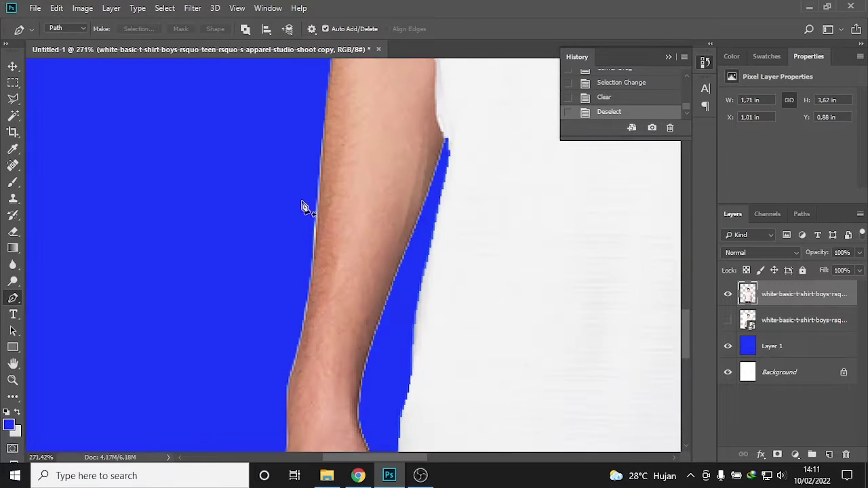
# - Outline the remaining leftover area beside the arm with the Polygonal Lasso
pyautogui.click(12, 99)
pyautogui.click(324, 131)
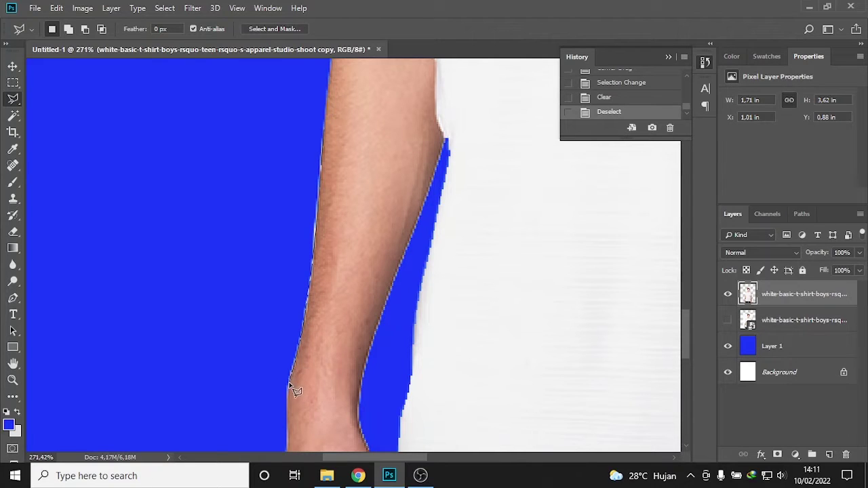
pyautogui.doubleClick(242, 352)
# - Delete the outlined leftover pixels beside the lower arm and deselect
pyautogui.press('Delete')
pyautogui.hotkey('ctrl', 'd')
pyautogui.keyDown('alt'); pyautogui.scroll(-5, 295, 155); pyautogui.keyUp('alt')
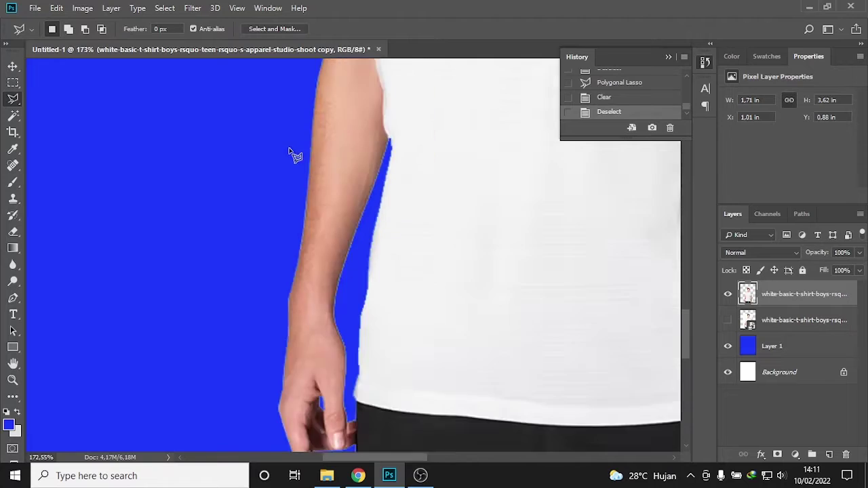
pyautogui.press('v')
pyautogui.keyDown('alt'); pyautogui.scroll(-3, 271, 231); pyautogui.keyUp('alt')
pyautogui.keyDown('alt'); pyautogui.scroll(4, 359, 131); pyautogui.keyUp('alt')
pyautogui.keyDown('alt'); pyautogui.scroll(2, 400, 144); pyautogui.keyUp('alt')
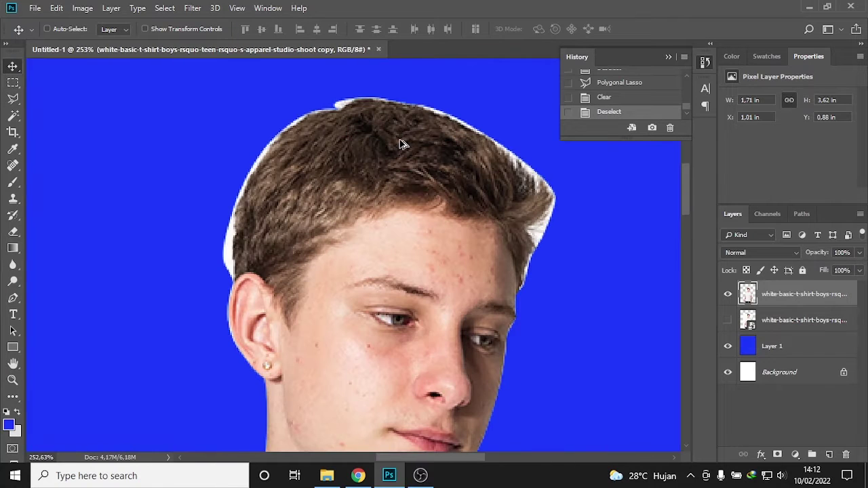
# - Magic Wand and delete the three white fringe pieces along the hair's left side
pyautogui.click(12, 115)
pyautogui.click(237, 197)
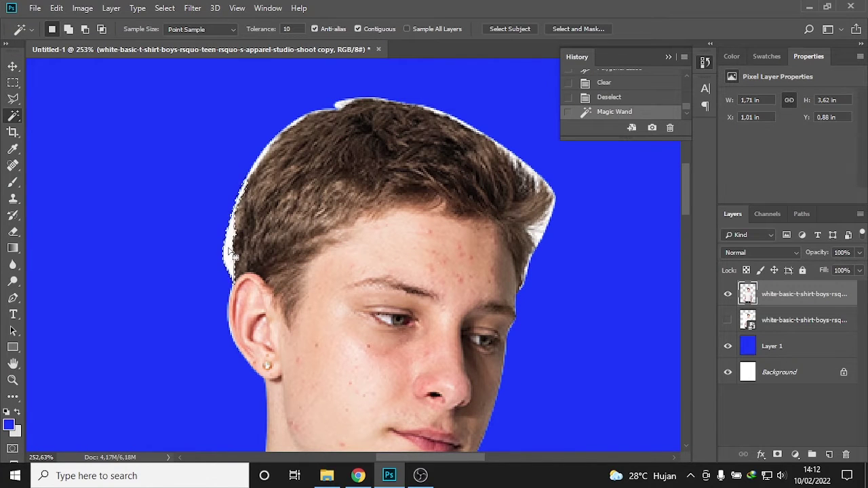
pyautogui.press('Delete')
pyautogui.click(266, 157)
pyautogui.press('Delete')
pyautogui.click(259, 160)
pyautogui.press('Delete')
pyautogui.press('l')
pyautogui.hotkey('ctrl', 'd')
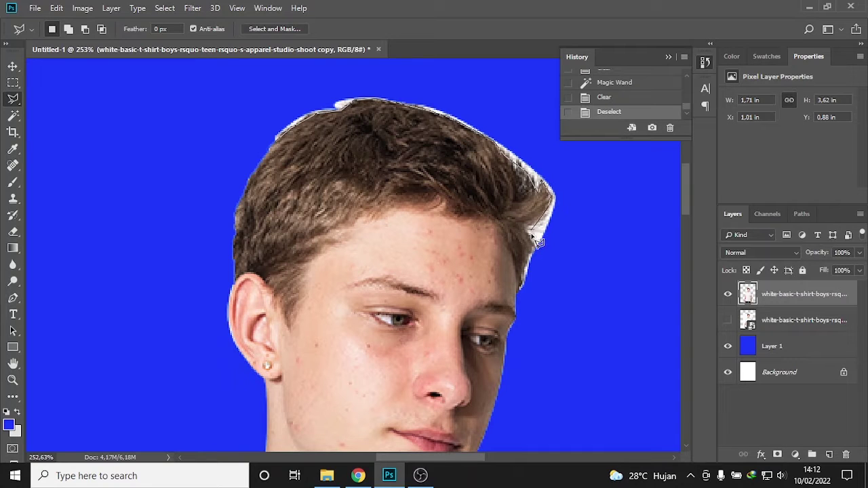
# - Outline the top and right edge of the hair with the Polygonal Lasso
pyautogui.click(524, 303)
pyautogui.click(595, 299)
pyautogui.click(581, 155)
pyautogui.click(359, 73)
pyautogui.doubleClick(215, 144)
# - Open Select and Mask on the hair selection with a black-and-white edge preview
pyautogui.rightClick(472, 106)
pyautogui.click(516, 140)
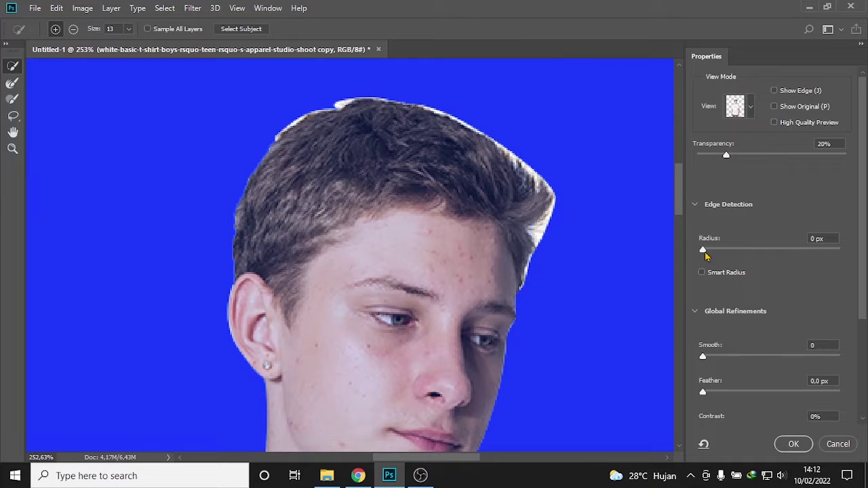
pyautogui.moveTo(727, 156); pyautogui.dragTo(685, 155)
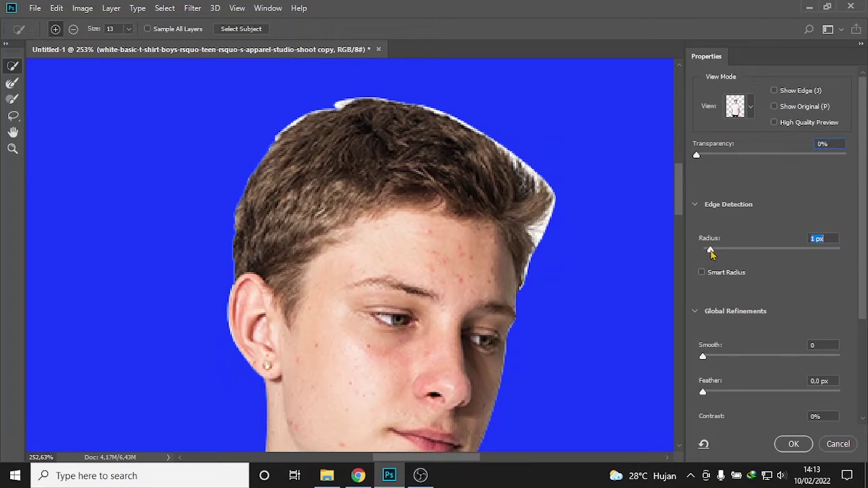
pyautogui.click(774, 91)
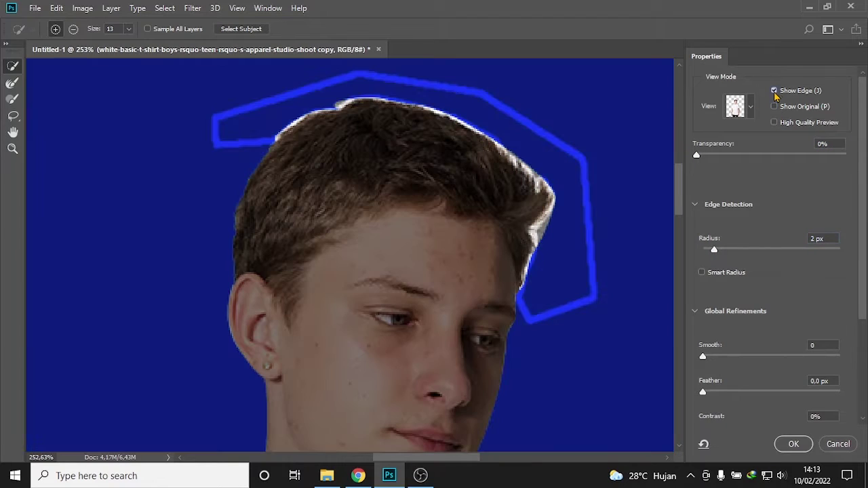
pyautogui.click(775, 90)
pyautogui.click(774, 91)
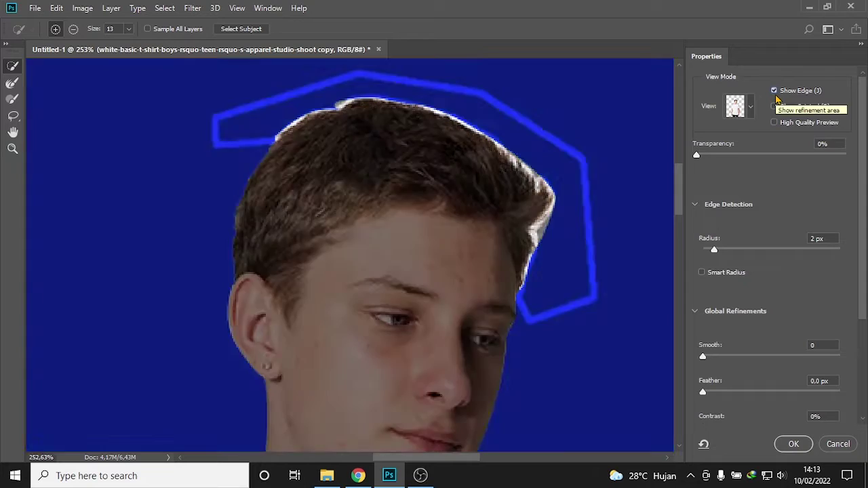
pyautogui.click(738, 106)
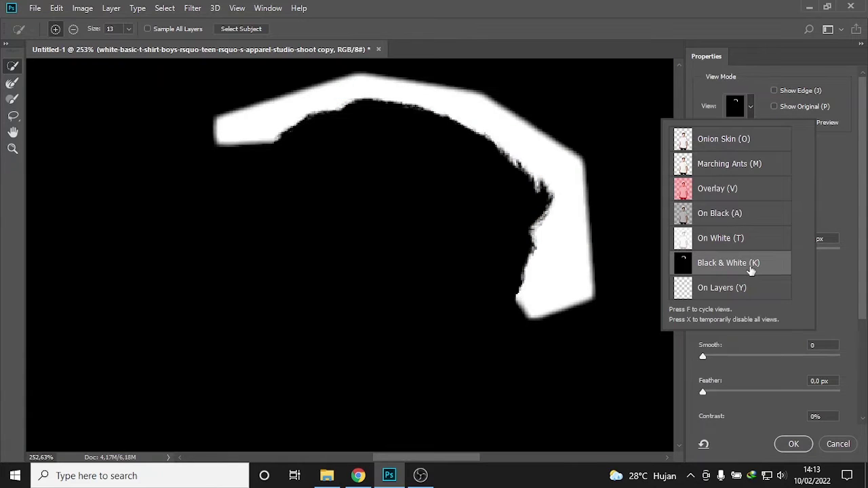
pyautogui.click(786, 255)
# - Refine the edge with 3 px radius, smoothing and 0.7 px feather, then delete the halo
pyautogui.moveTo(713, 250)
pyautogui.mouseDown()
pyautogui.moveTo(727, 248)
pyautogui.moveTo(701, 248)
pyautogui.moveTo(736, 251)
pyautogui.moveTo(715, 252)
pyautogui.moveTo(722, 251)
pyautogui.mouseUp()
pyautogui.moveTo(702, 357)
pyautogui.mouseDown()
pyautogui.moveTo(720, 361)
pyautogui.moveTo(704, 357)
pyautogui.mouseUp()
pyautogui.moveTo(703, 393); pyautogui.dragTo(709, 395)
pyautogui.click(785, 444)
pyautogui.press('Delete')
pyautogui.press('Delete')
pyautogui.scroll(-3, 369, 252)
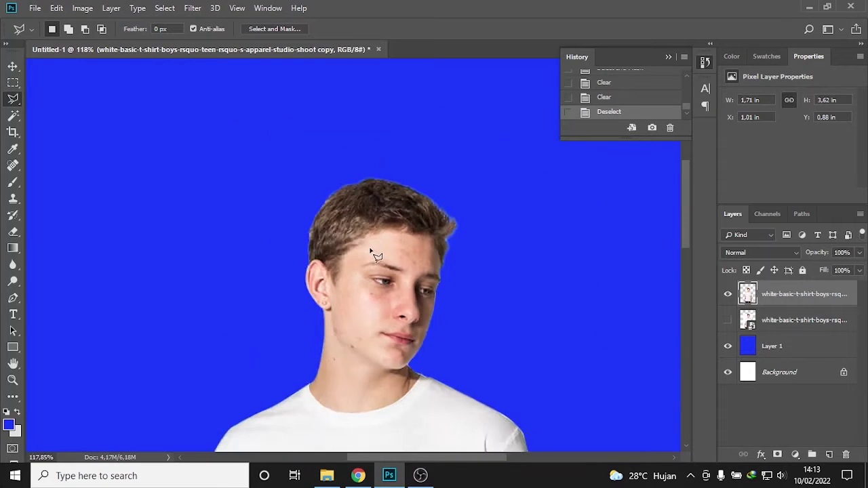
# - Rename Layer 1 to BACKGROUND, hide it and the white Background, then select the boy photo layer
pyautogui.scroll(-3, 368, 250)
pyautogui.click(13, 66)
pyautogui.scroll(-2, 357, 290)
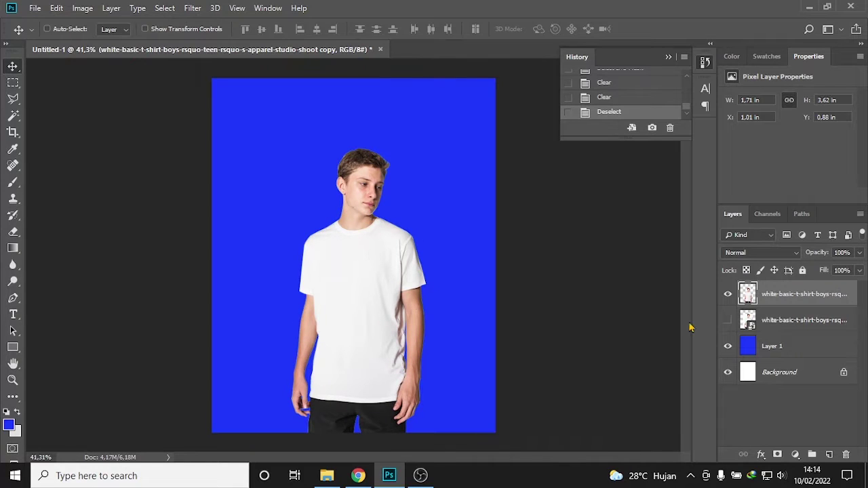
pyautogui.click(777, 347)
pyautogui.write('BACKGROUND')
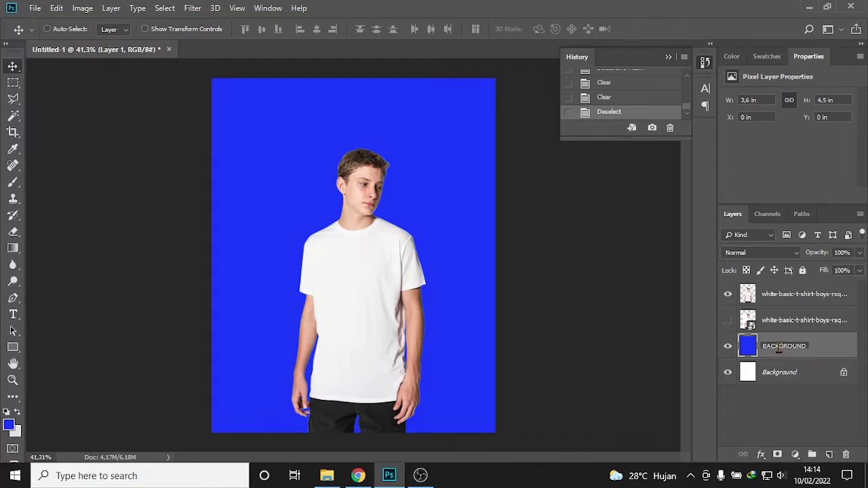
pyautogui.press('Return')
pyautogui.click(728, 348)
pyautogui.click(727, 376)
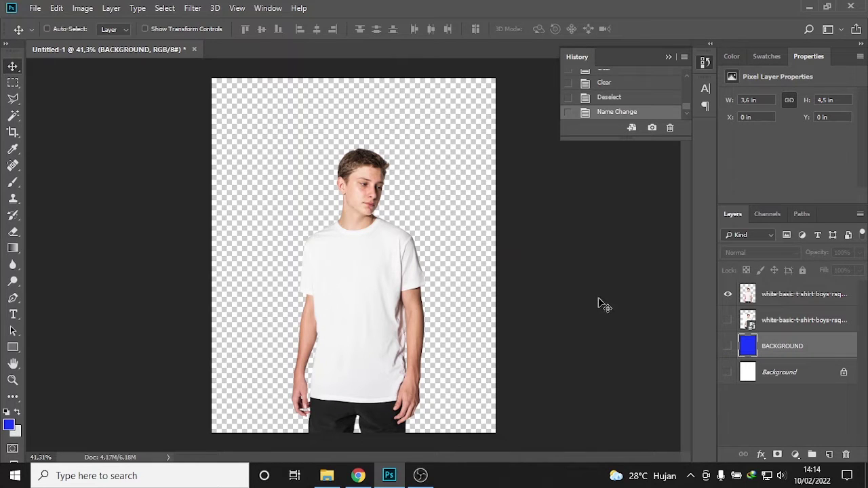
pyautogui.click(811, 297)
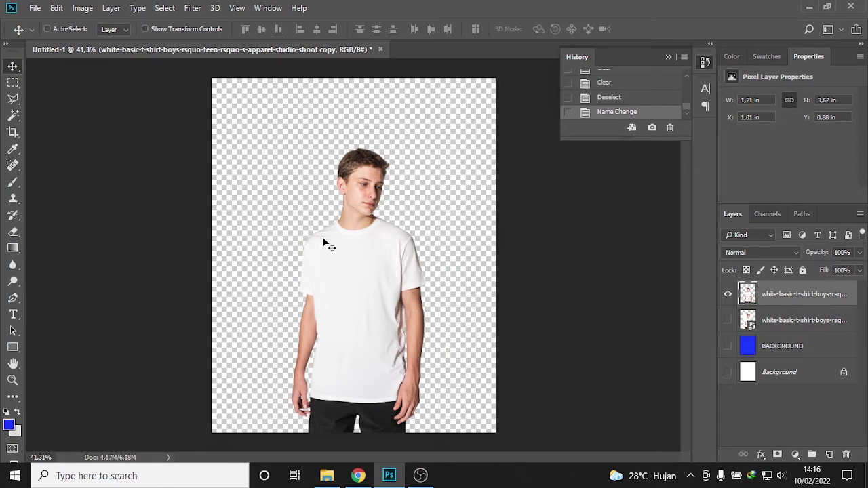
pyautogui.scroll(3, 315, 271)
pyautogui.scroll(2, 352, 278)
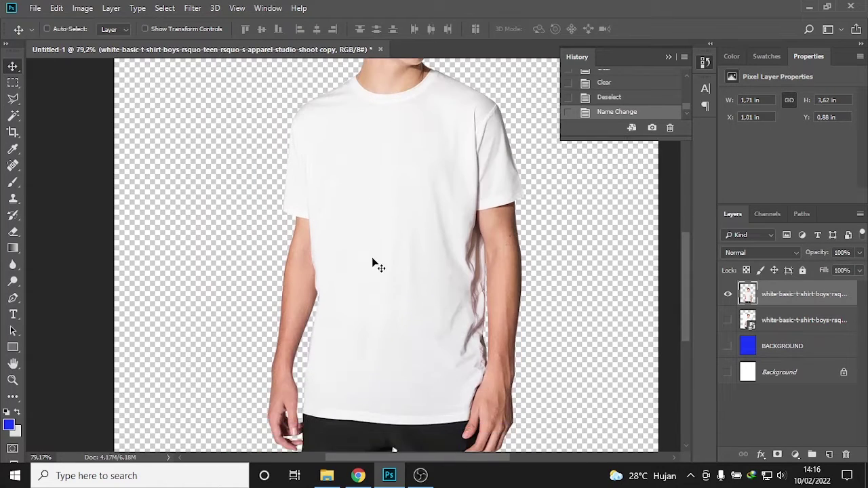
# - Try Magic Wand selections on the white shirt, raising tolerance to 50, then deselect
pyautogui.rightClick(13, 115)
pyautogui.click(68, 128)
pyautogui.click(397, 237)
pyautogui.hotkey('ctrl', 'd')
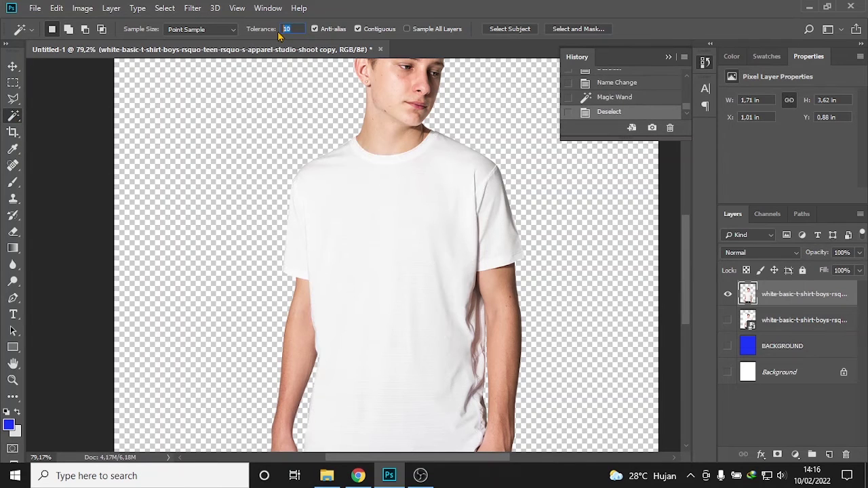
pyautogui.write('30')
pyautogui.click(411, 216)
pyautogui.hotkey('ctrl', 'd')
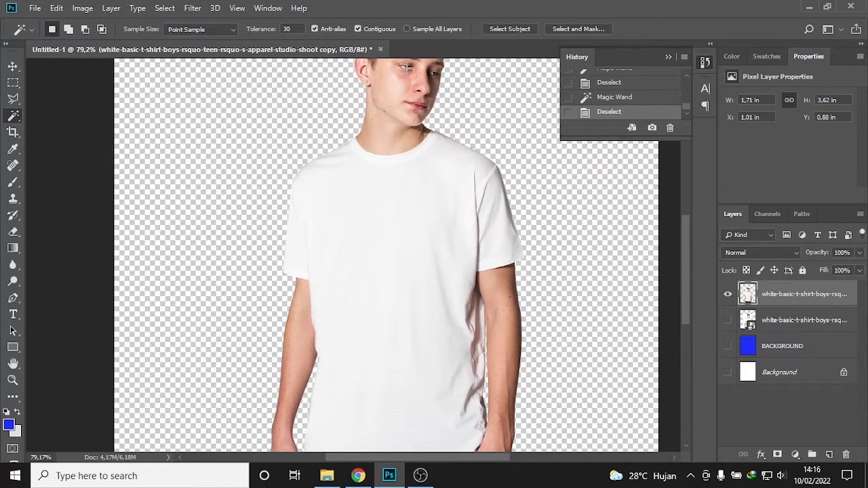
pyautogui.write('50')
pyautogui.press('Return')
pyautogui.click(451, 173)
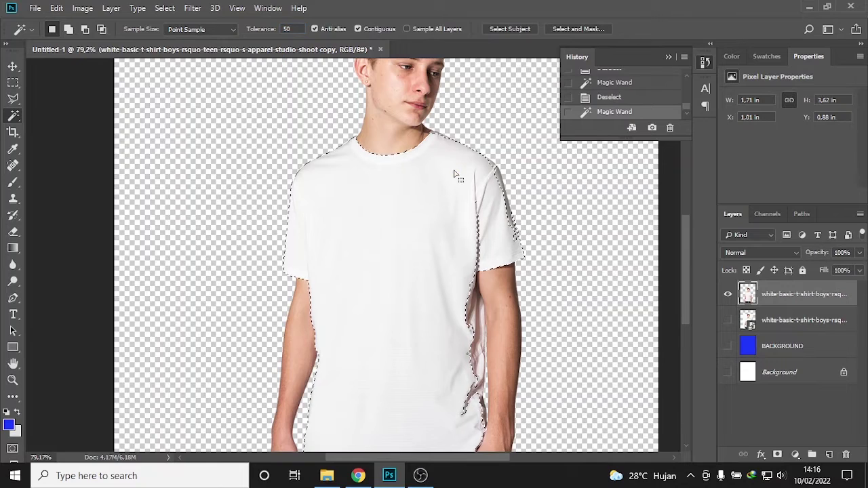
pyautogui.hotkey('ctrl', 'd')
# - Paint the T-shirt from collar to hem, including its side near the arm, with Quick Selection
pyautogui.rightClick(12, 121)
pyautogui.click(39, 118)
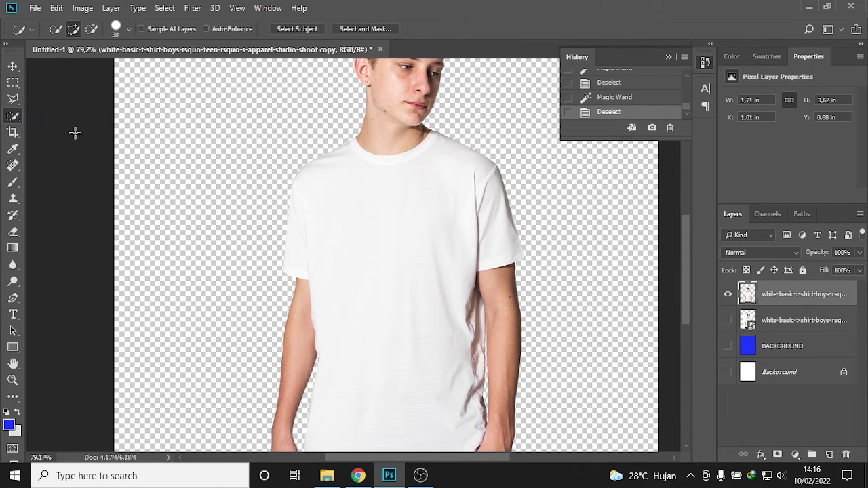
pyautogui.moveTo(343, 200); pyautogui.dragTo(394, 291)
pyautogui.scroll(-1, 393, 290)
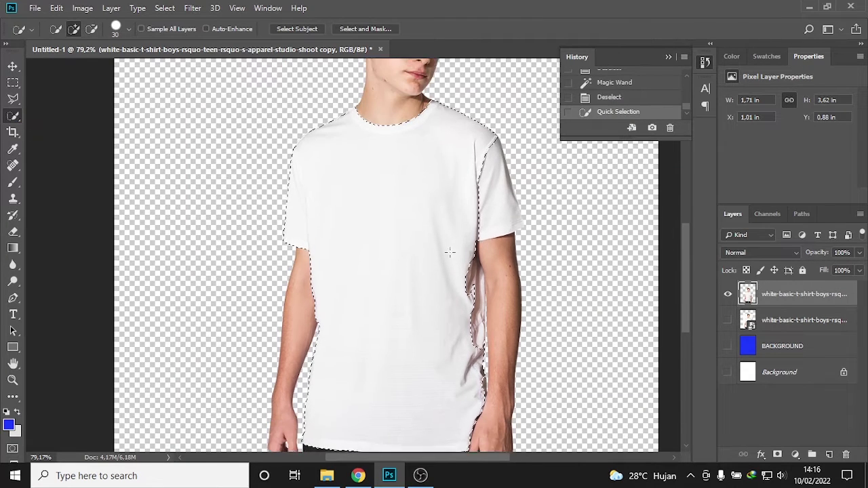
pyautogui.click(478, 183)
pyautogui.scroll(-2, 468, 197)
pyautogui.scroll(3, 456, 207)
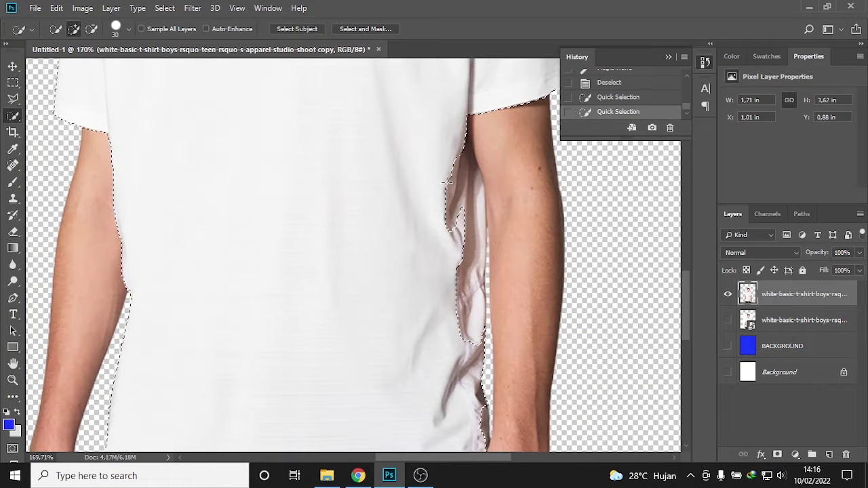
pyautogui.moveTo(456, 207); pyautogui.dragTo(479, 284)
pyautogui.scroll(-3, 482, 305)
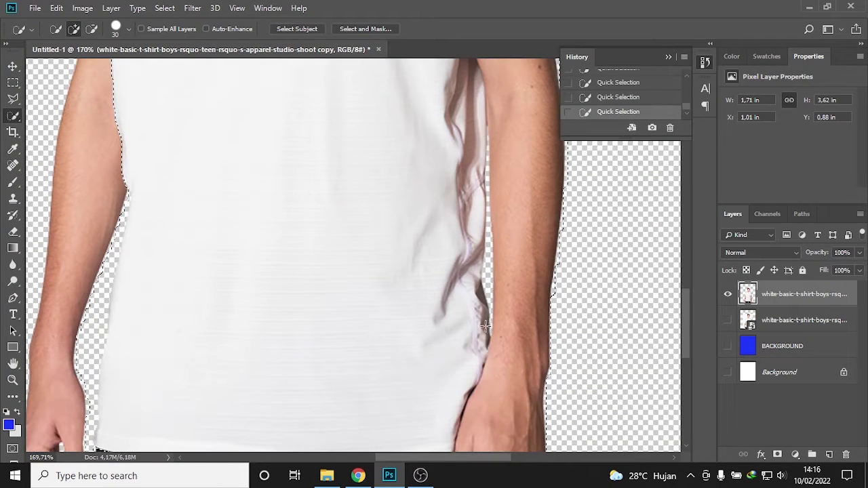
pyautogui.scroll(-3, 448, 322)
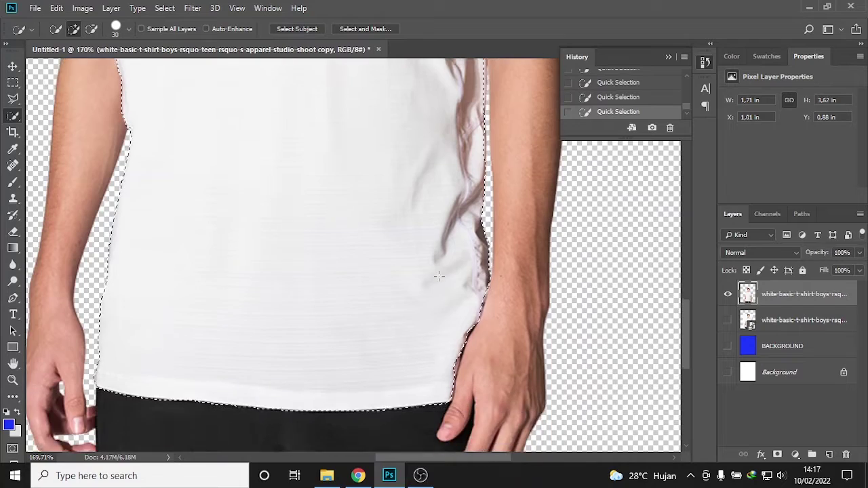
pyautogui.scroll(2, 431, 312)
pyautogui.scroll(2, 427, 311)
pyautogui.scroll(2, 424, 311)
pyautogui.scroll(1, 422, 310)
pyautogui.press('l')
pyautogui.scroll(2, 373, 139)
pyautogui.scroll(3, 367, 146)
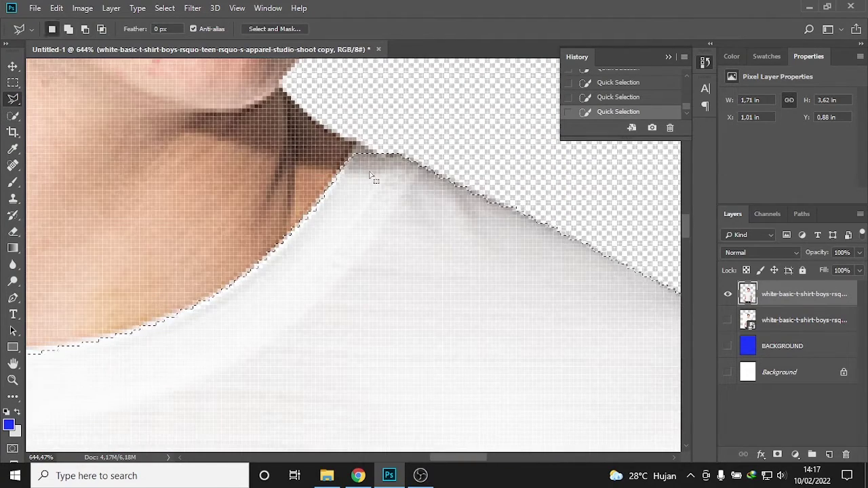
# - Adjust the shirt selection along the neck with Polygonal Lasso outlines
pyautogui.moveTo(304, 216); pyautogui.dragTo(342, 177)
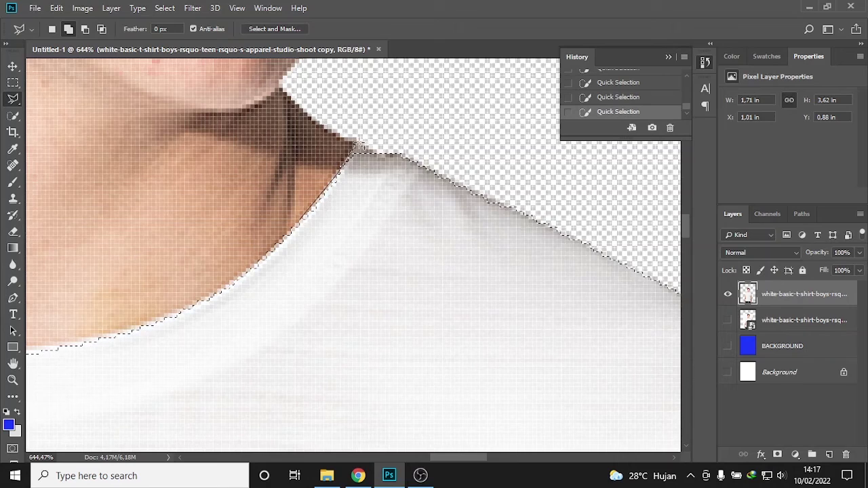
pyautogui.doubleClick(403, 151)
pyautogui.scroll(-2, 384, 233)
pyautogui.scroll(-2, 384, 233)
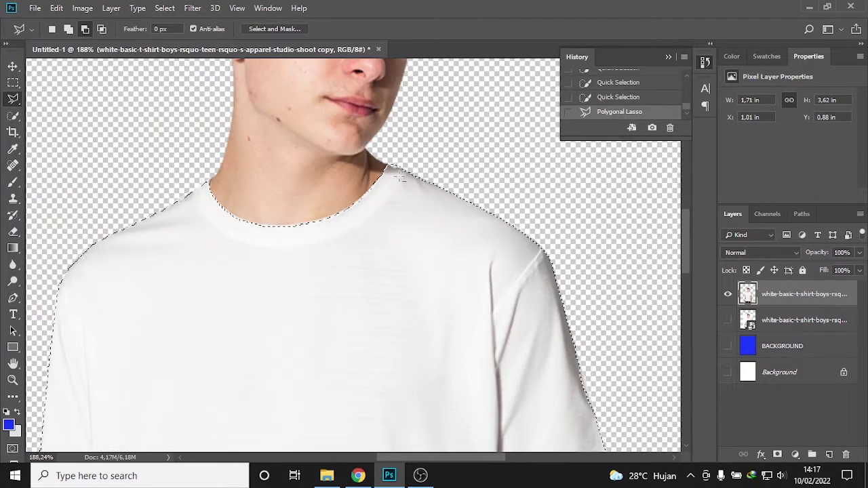
pyautogui.scroll(4, 176, 182)
pyautogui.scroll(2, 175, 182)
pyautogui.click(233, 144)
pyautogui.doubleClick(140, 252)
pyautogui.scroll(-4, 170, 234)
pyautogui.scroll(-4, 274, 228)
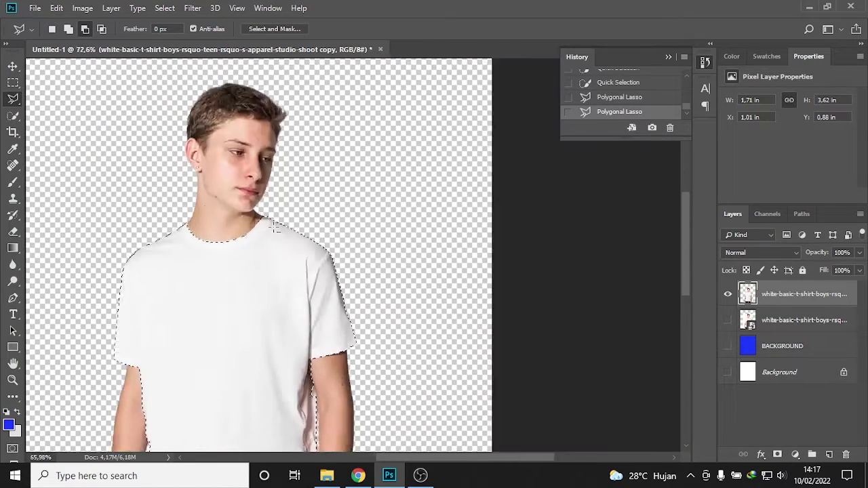
pyautogui.scroll(4, 285, 284)
pyautogui.scroll(4, 276, 251)
pyautogui.scroll(3, 287, 190)
pyautogui.scroll(2, 298, 194)
# - Cut the arm, from armpit down to the hand, out of the shirt selection
pyautogui.keyDown('alt'); pyautogui.click(293, 188); pyautogui.keyUp('alt')
pyautogui.click(276, 189)
pyautogui.click(274, 225)
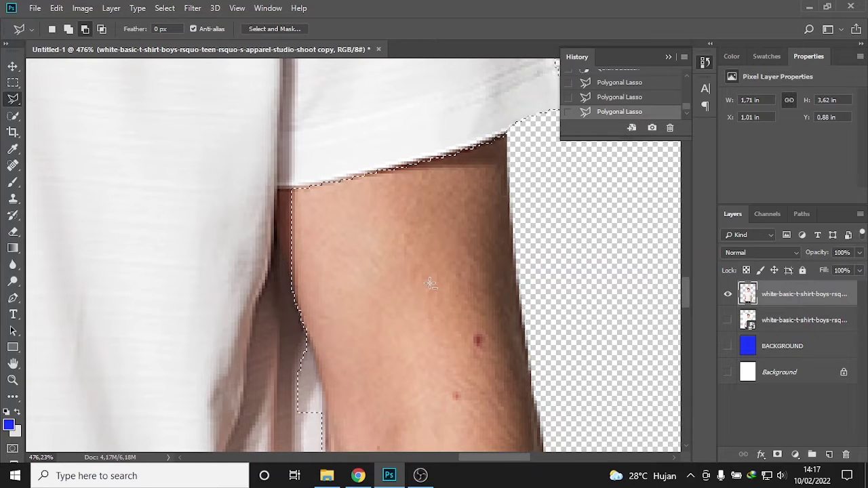
pyautogui.moveTo(313, 353); pyautogui.dragTo(314, 256)
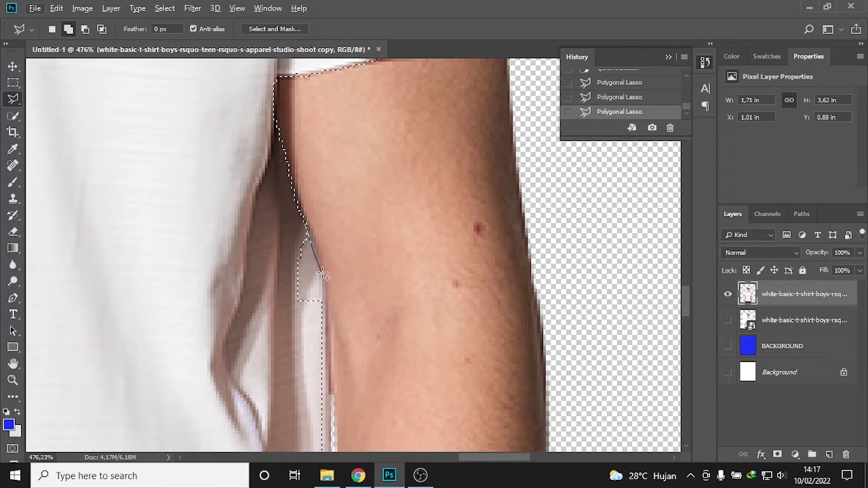
pyautogui.scroll(-3, 258, 247)
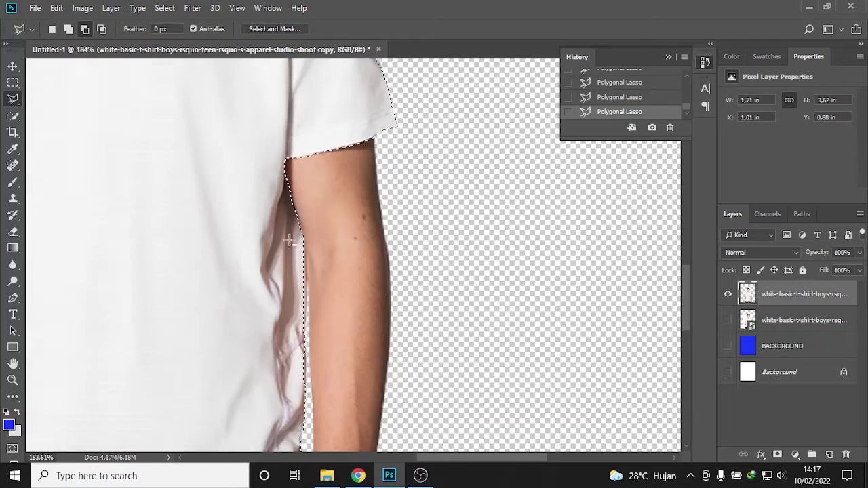
pyautogui.scroll(3, 297, 101)
pyautogui.click(294, 103)
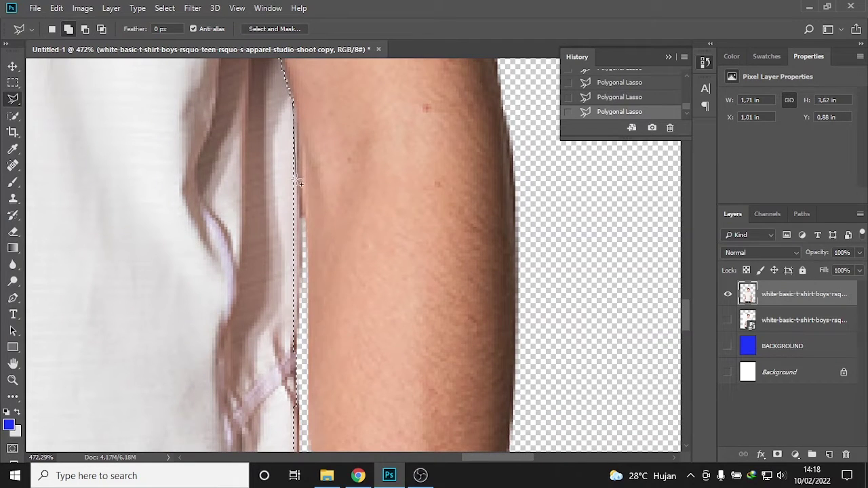
pyautogui.click(299, 360)
pyautogui.click(282, 382)
pyautogui.scroll(-1, 241, 271)
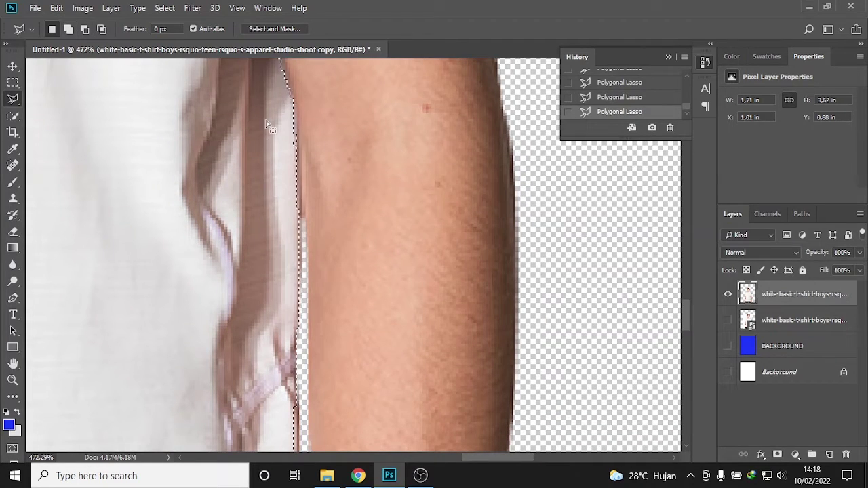
pyautogui.scroll(-3, 242, 271)
pyautogui.scroll(2, 234, 375)
pyautogui.scroll(-1, 234, 375)
pyautogui.scroll(-2, 235, 376)
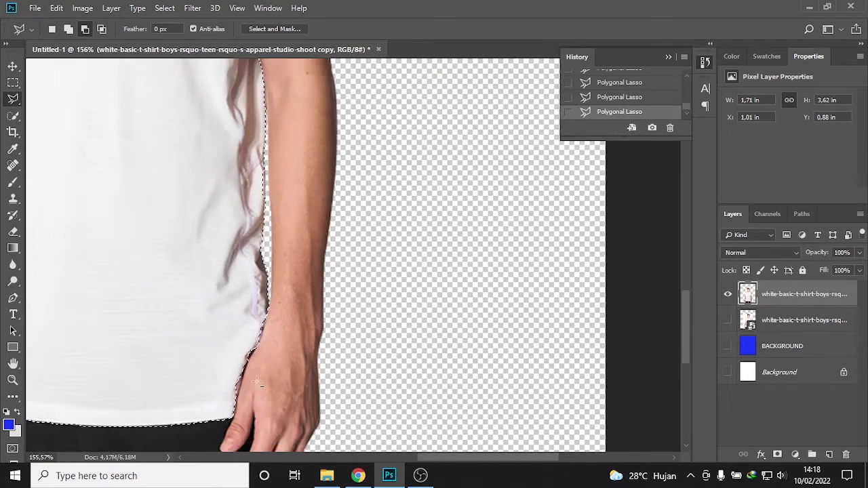
pyautogui.scroll(3, 264, 319)
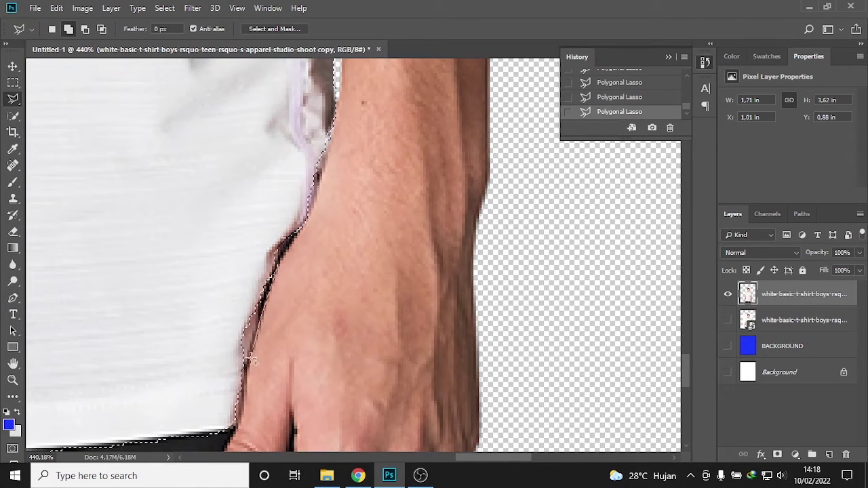
pyautogui.click(244, 385)
pyautogui.click(238, 434)
pyautogui.doubleClick(196, 357)
pyautogui.scroll(-1, 214, 267)
pyautogui.scroll(2, 271, 237)
# - Trim the remaining arm edge, then copy the shirt and Paste in Place onto a new layer
pyautogui.keyDown('shift'); pyautogui.click(341, 131); pyautogui.keyUp('shift')
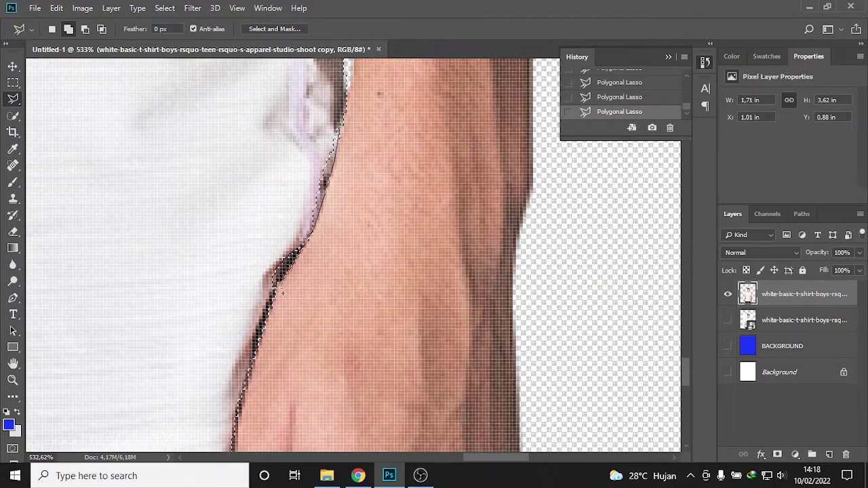
pyautogui.doubleClick(289, 122)
pyautogui.scroll(-4, 290, 123)
pyautogui.scroll(-3, 272, 135)
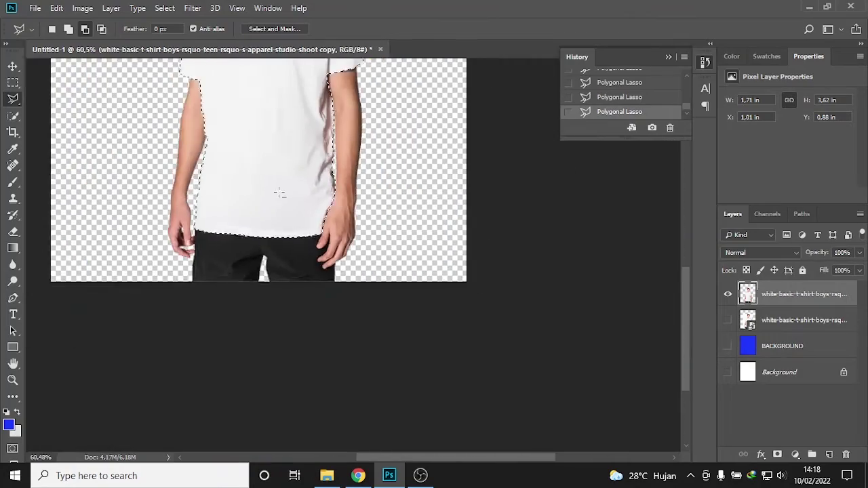
pyautogui.scroll(2, 244, 146)
pyautogui.scroll(-2, 224, 156)
pyautogui.scroll(2, 224, 156)
pyautogui.scroll(1, 257, 203)
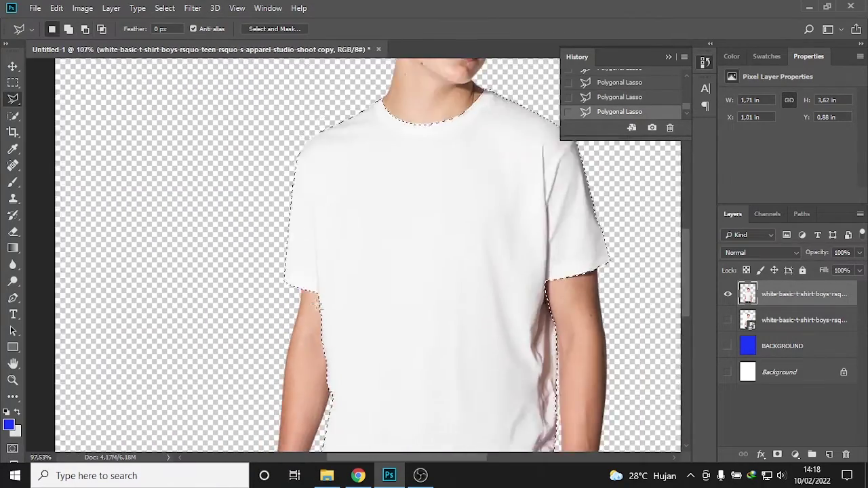
pyautogui.scroll(1, 292, 258)
pyautogui.scroll(-3, 326, 313)
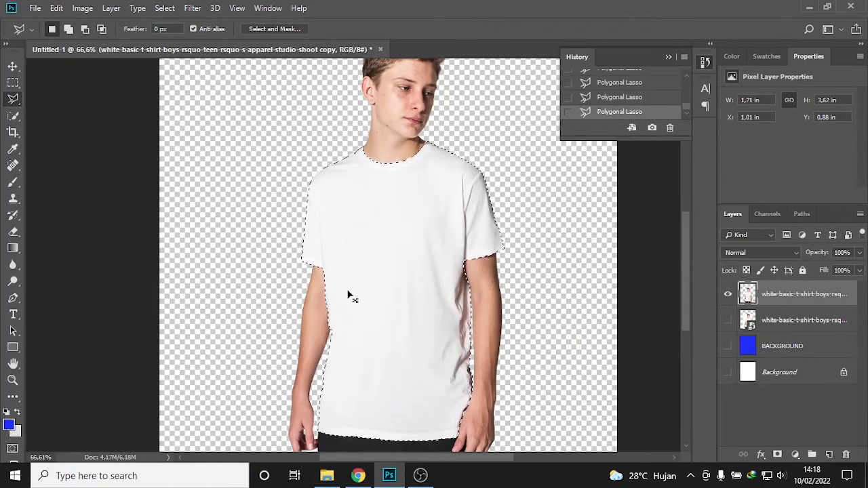
pyautogui.hotkey('ctrl', 'c')
pyautogui.hotkey('ctrl', 'shift', 'v')
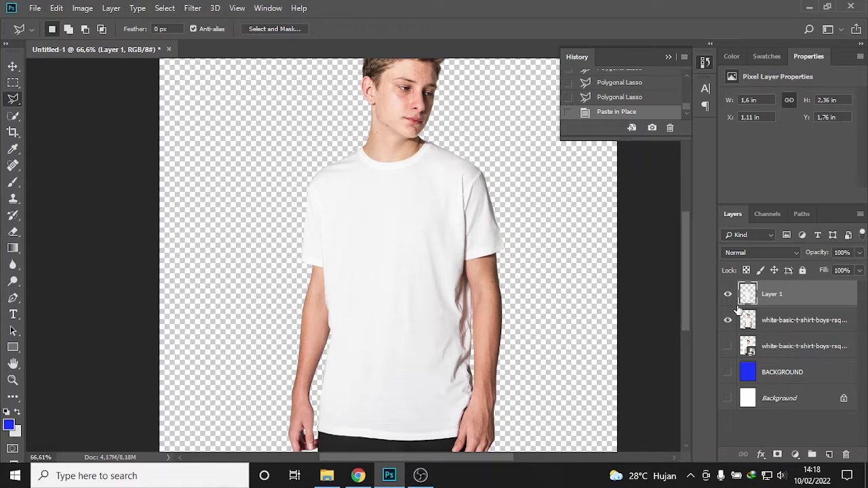
# - Show the Adjustments panel floating over the canvas
pyautogui.click(268, 9)
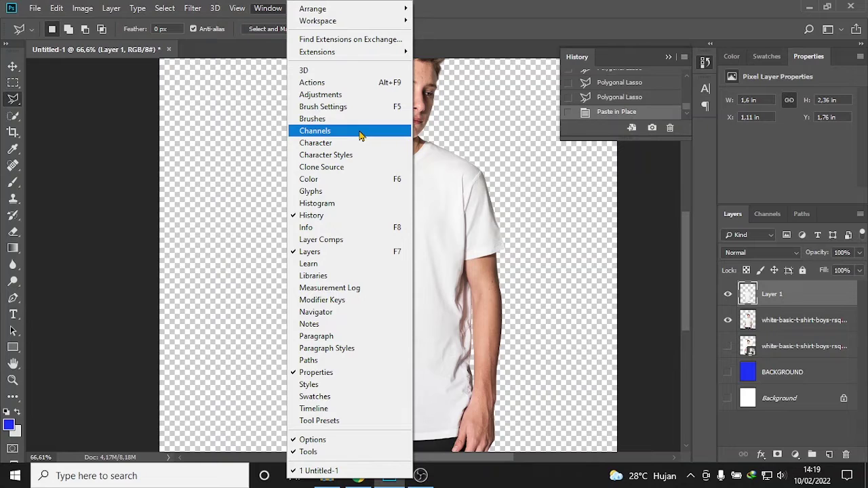
pyautogui.click(339, 94)
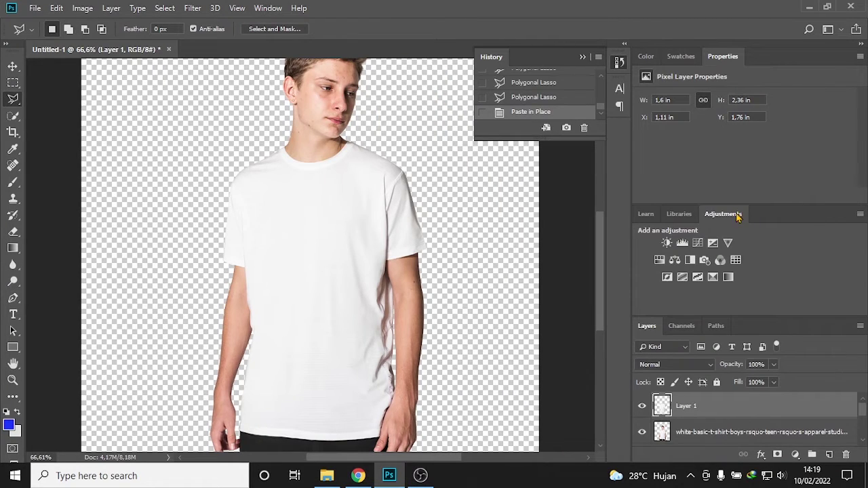
pyautogui.moveTo(737, 215); pyautogui.dragTo(470, 188)
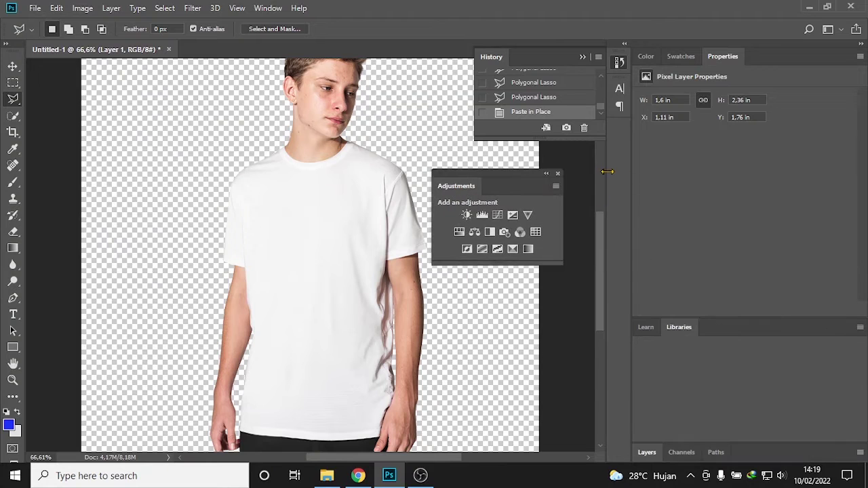
pyautogui.moveTo(634, 158); pyautogui.dragTo(706, 158)
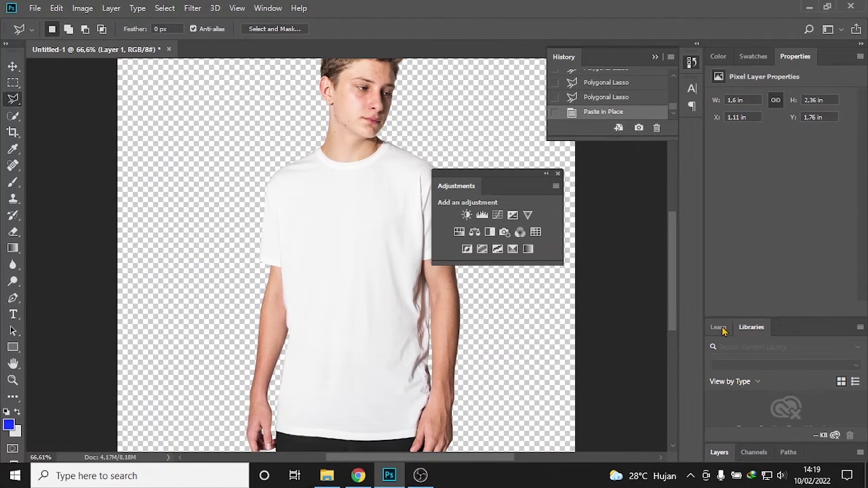
# - Close the Learn and Libraries panels, restore Properties and Layers, and place Adjustments beside the shirt
pyautogui.click(719, 328)
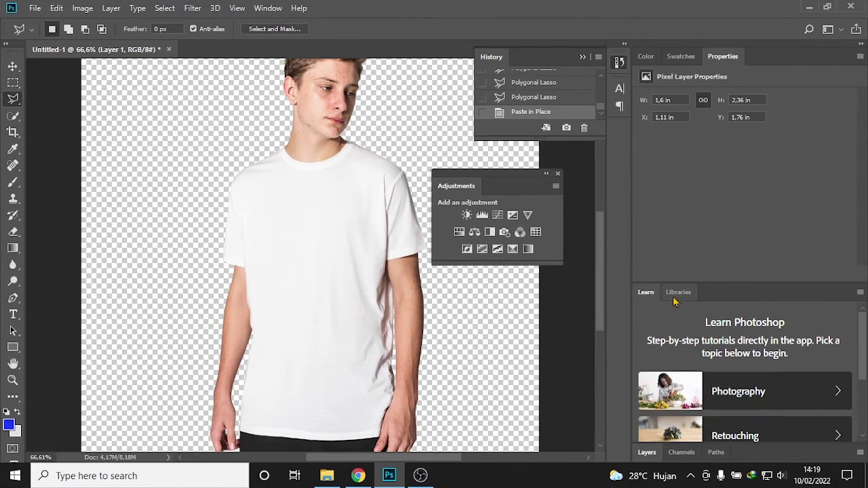
pyautogui.moveTo(645, 292); pyautogui.dragTo(446, 319)
pyautogui.click(526, 293)
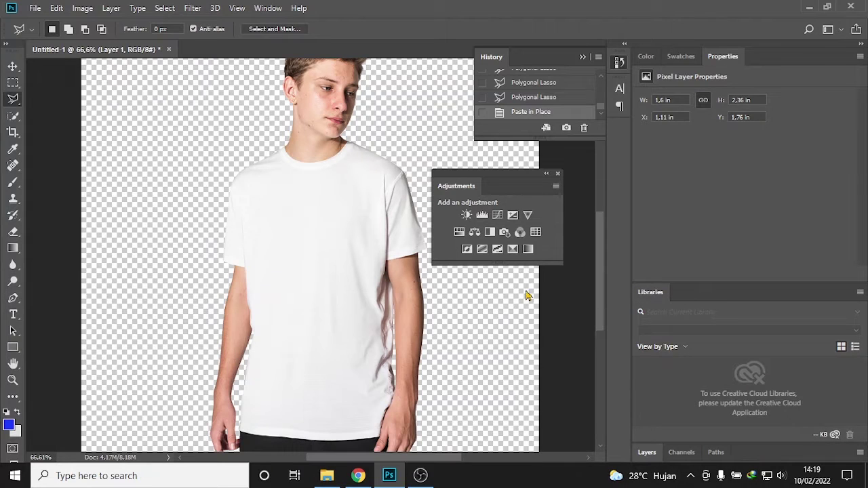
pyautogui.moveTo(658, 293); pyautogui.dragTo(279, 312)
pyautogui.click(753, 57)
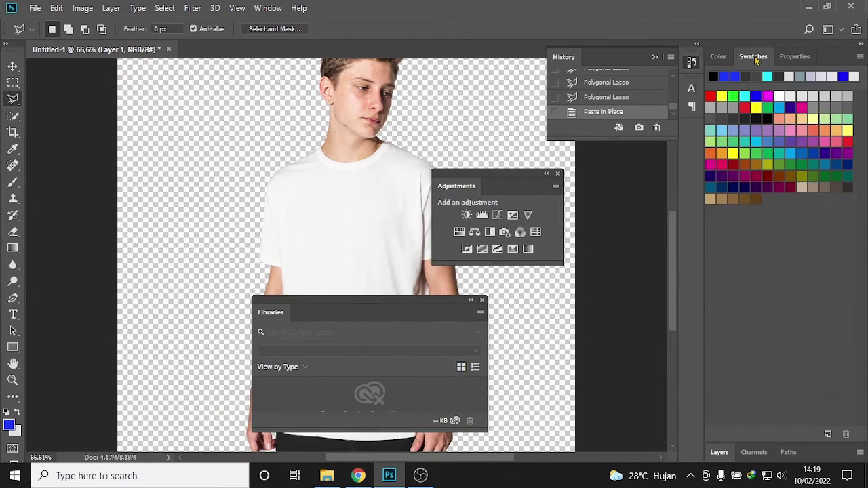
pyautogui.click(719, 56)
pyautogui.click(795, 57)
pyautogui.click(722, 453)
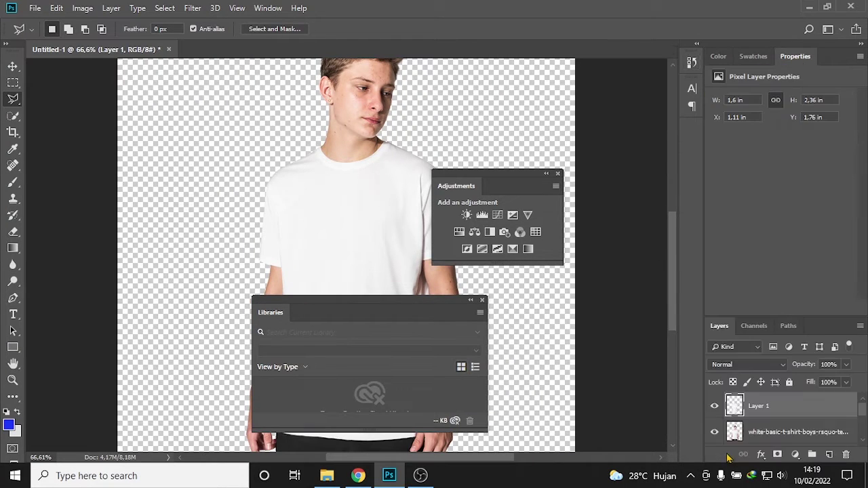
pyautogui.click(482, 300)
pyautogui.moveTo(495, 182); pyautogui.dragTo(530, 173)
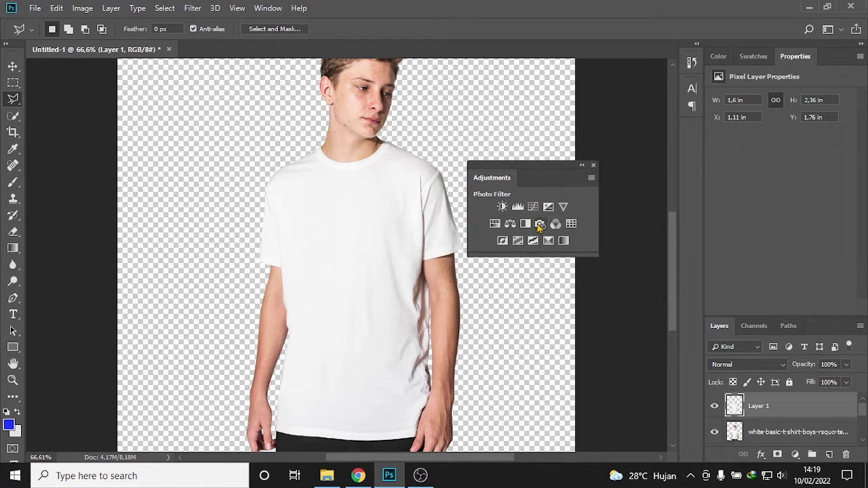
# - Add a Photo Filter adjustment at 100% density, switched to the orange Color option
pyautogui.moveTo(762, 317); pyautogui.dragTo(762, 176)
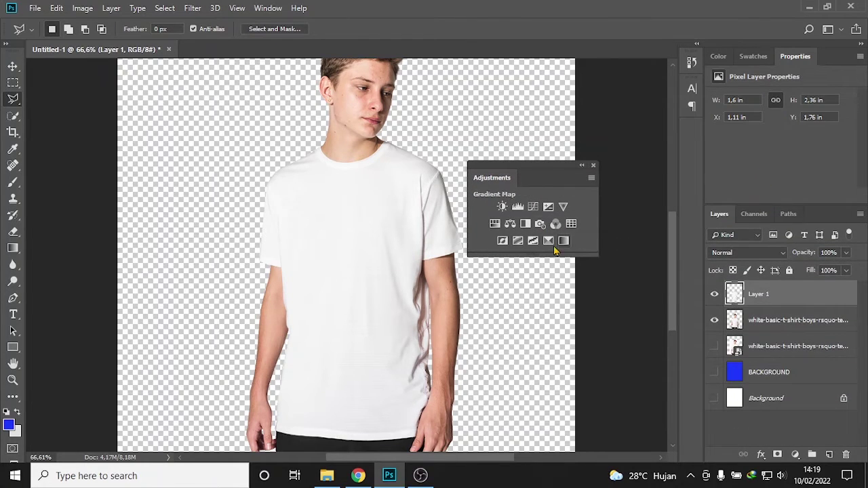
pyautogui.click(539, 229)
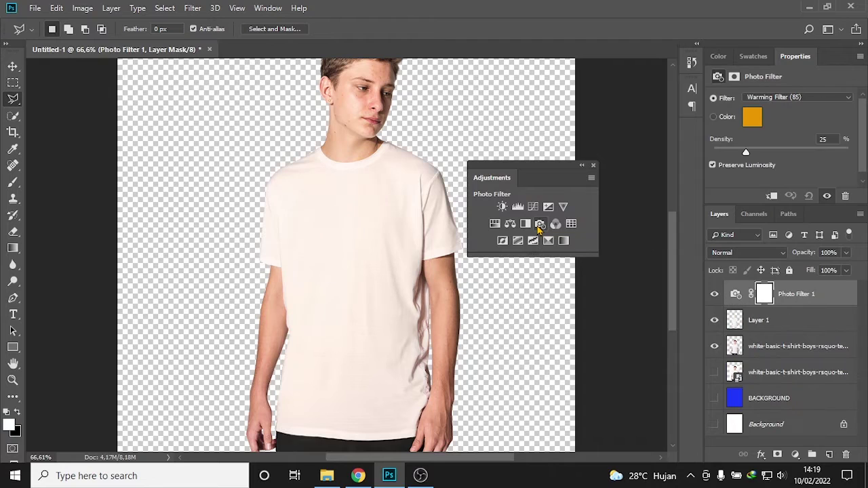
pyautogui.moveTo(524, 165); pyautogui.dragTo(547, 198)
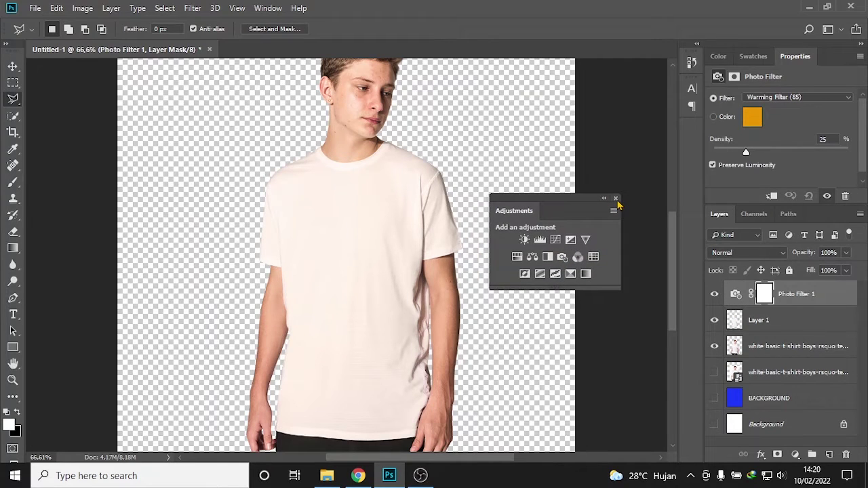
pyautogui.moveTo(590, 205); pyautogui.dragTo(692, 132)
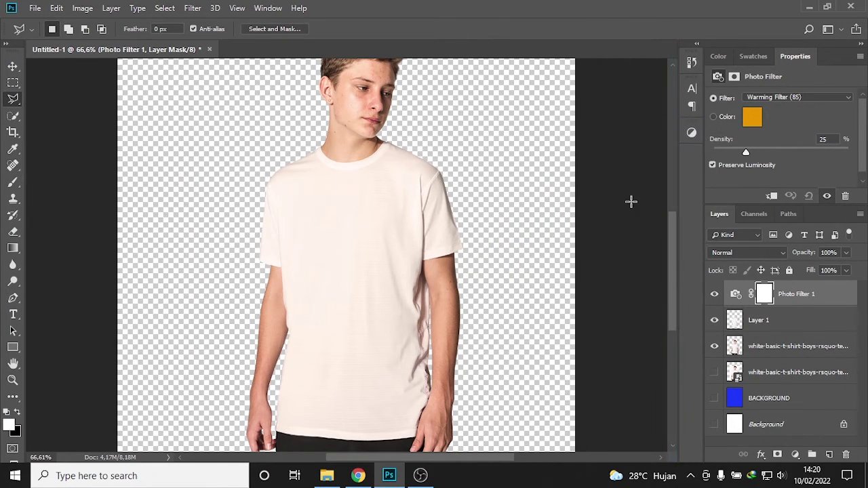
pyautogui.click(841, 97)
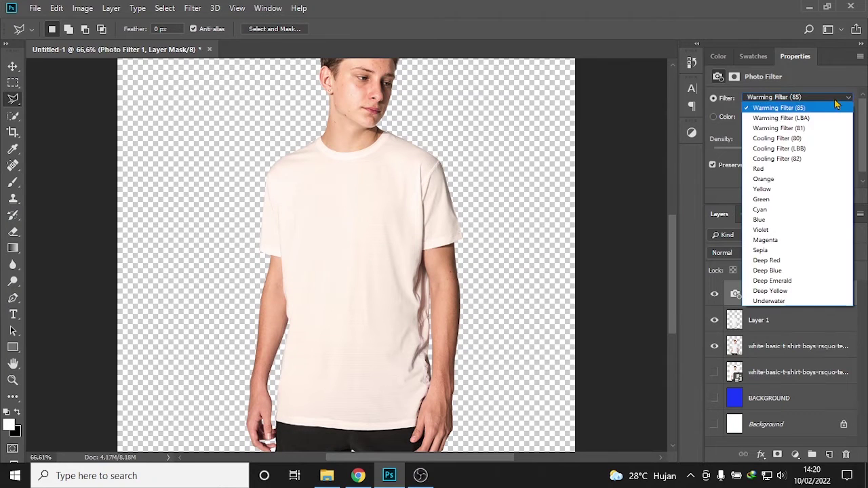
pyautogui.click(805, 99)
pyautogui.moveTo(746, 154); pyautogui.dragTo(849, 154)
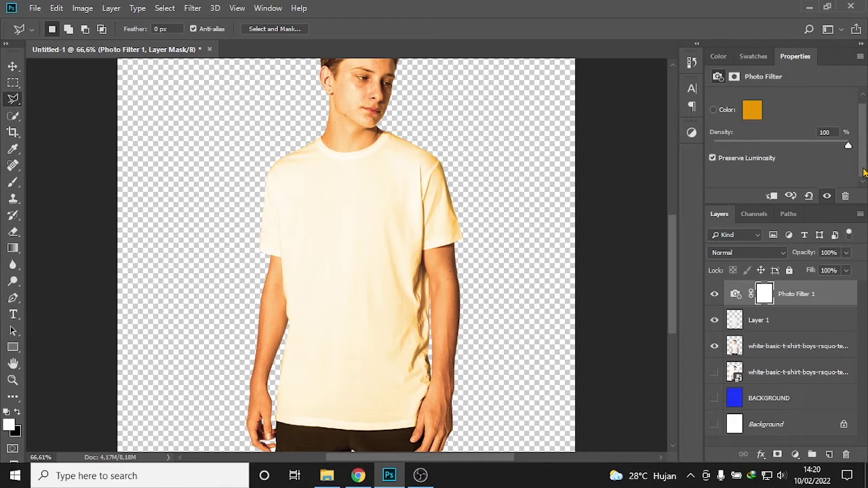
pyautogui.click(717, 119)
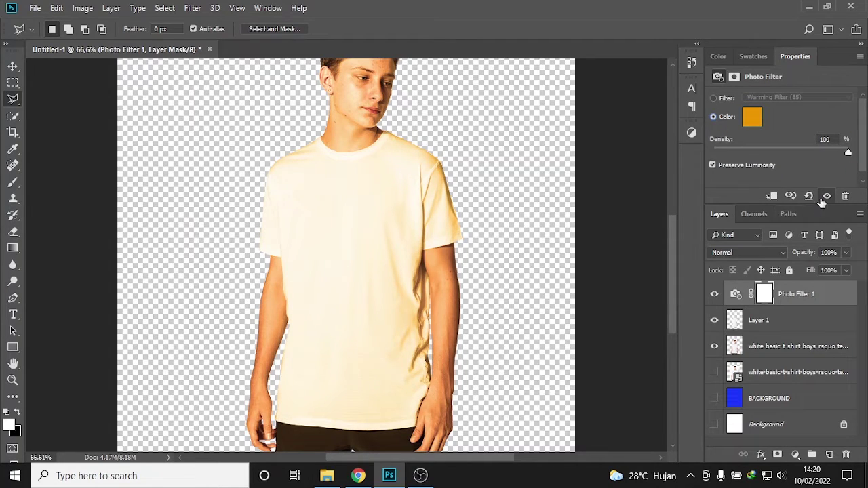
# - Clip Photo Filter 1 to the shirt layer and duplicate Layer 1
pyautogui.rightClick(798, 299)
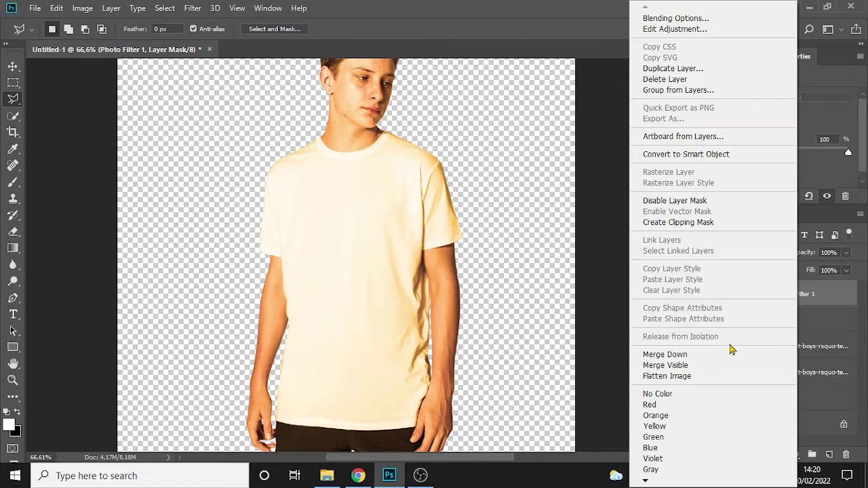
pyautogui.click(697, 224)
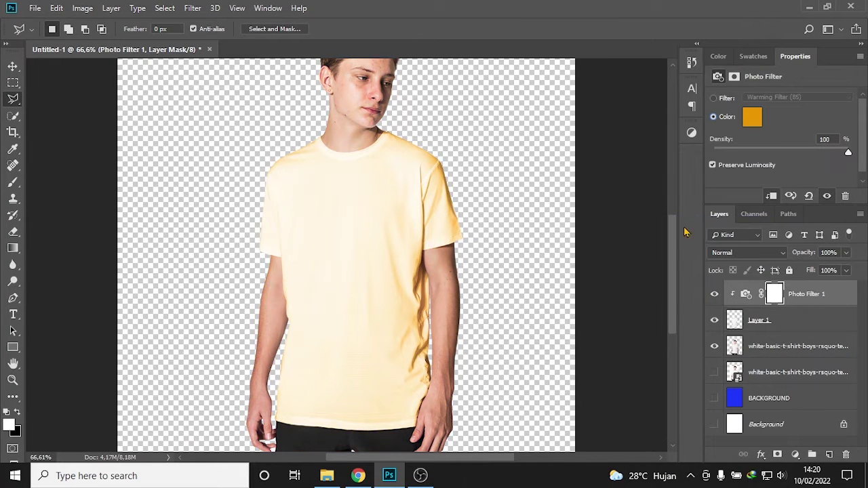
pyautogui.click(748, 316)
pyautogui.hotkey('ctrl', 'j')
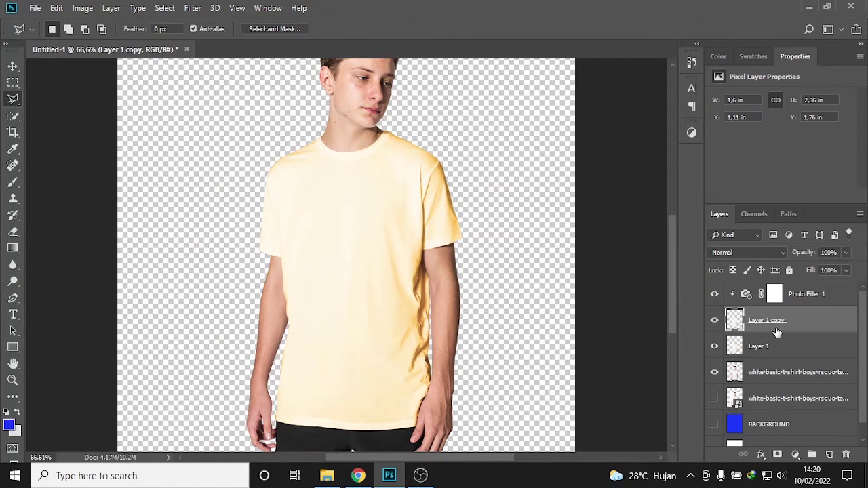
# - Move the shirt copy to the top, re-clip the photo filter, and hide the copy
pyautogui.moveTo(777, 333); pyautogui.dragTo(785, 288)
pyautogui.rightClick(788, 322)
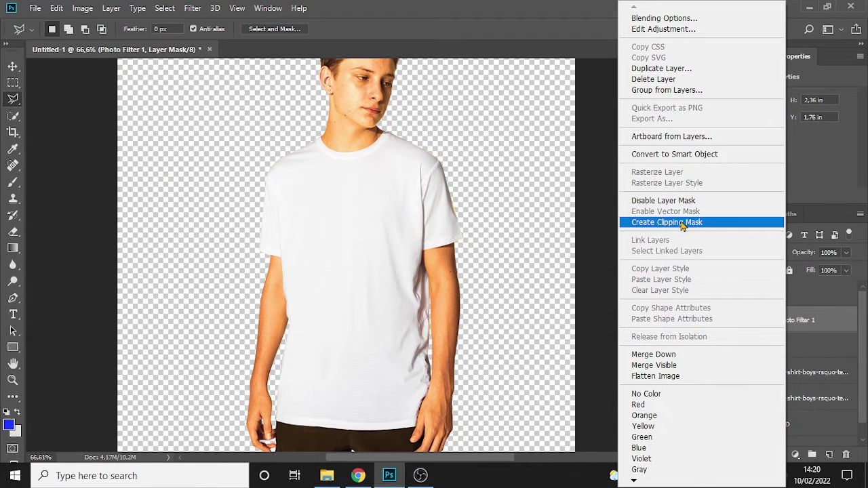
pyautogui.click(678, 223)
pyautogui.click(714, 294)
# - Keep the filter on its custom colour, adjust density, and turn off Preserve Luminosity
pyautogui.click(799, 97)
pyautogui.click(801, 120)
pyautogui.click(800, 101)
pyautogui.click(759, 109)
pyautogui.click(721, 120)
pyautogui.moveTo(810, 152)
pyautogui.mouseDown()
pyautogui.moveTo(710, 152)
pyautogui.moveTo(848, 152)
pyautogui.mouseUp()
pyautogui.click(736, 167)
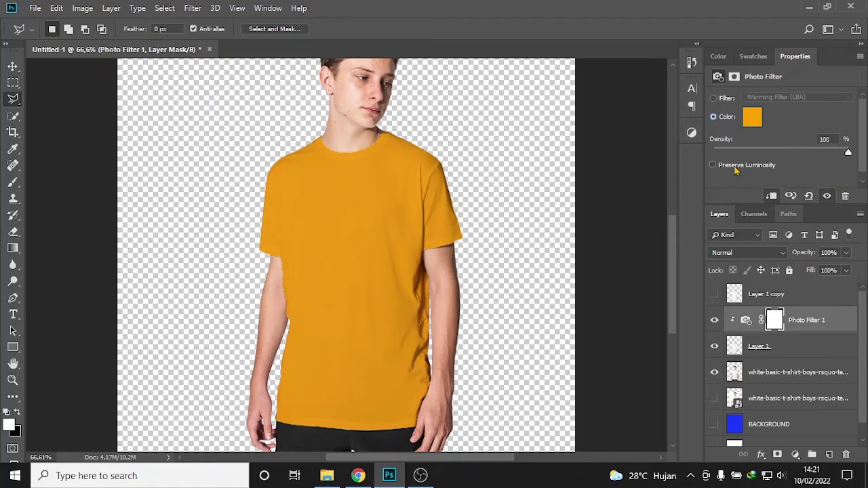
pyautogui.click(714, 293)
pyautogui.click(746, 252)
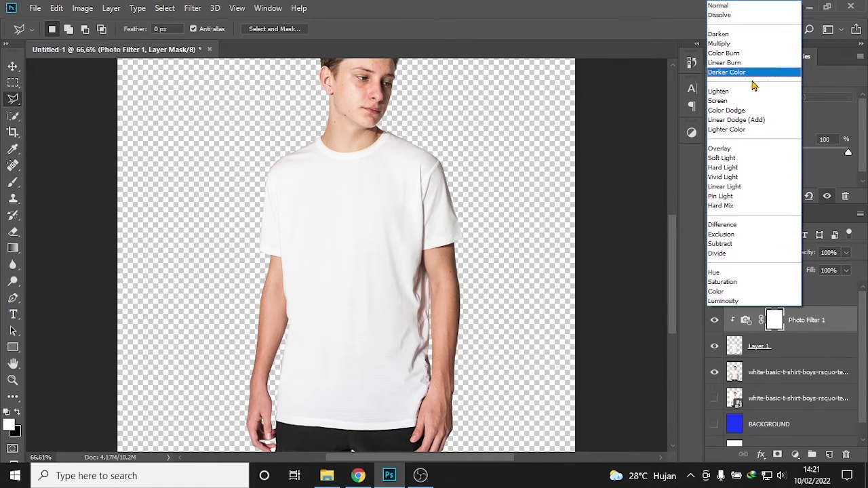
# - Undo the Color Dodge mode accidentally applied to the photo filter
pyautogui.click(745, 111)
pyautogui.click(780, 293)
pyautogui.click(787, 320)
pyautogui.hotkey('ctrl', 'z')
# - Set Layer 1 copy to Color Dodge with 85% opacity and 25% fill
pyautogui.click(780, 293)
pyautogui.click(778, 253)
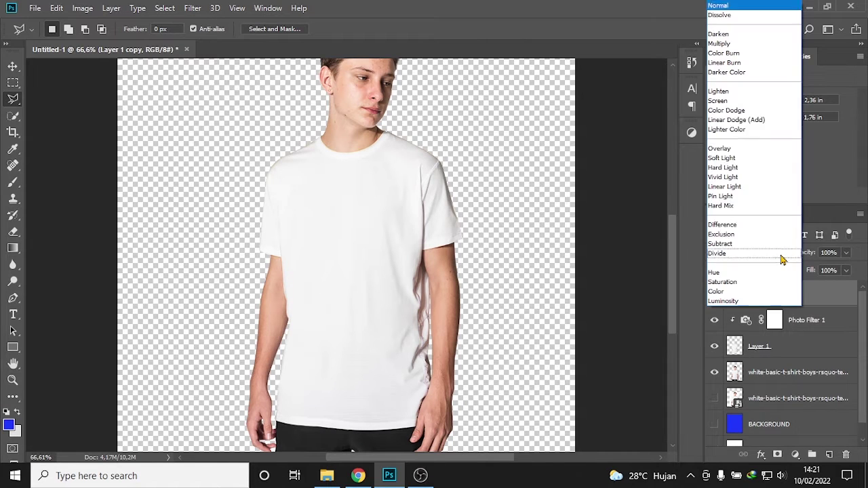
pyautogui.click(738, 111)
pyautogui.click(830, 252)
pyautogui.write('85')
pyautogui.click(829, 270)
pyautogui.write('25')
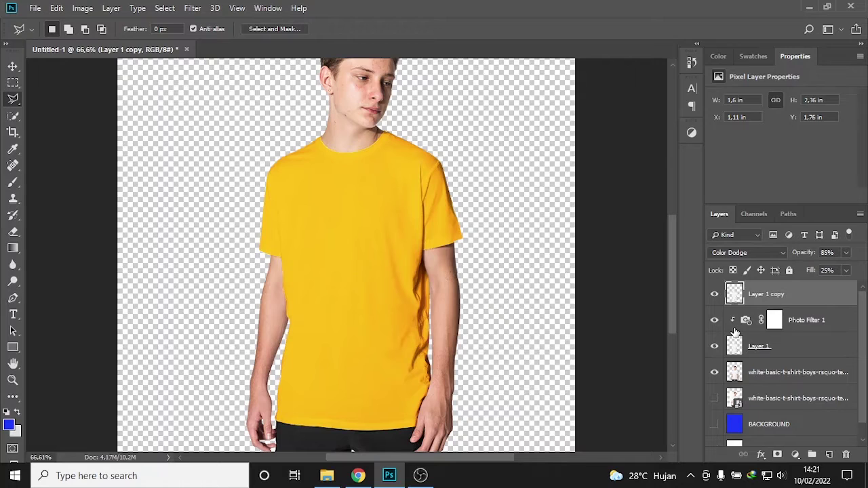
pyautogui.click(13, 66)
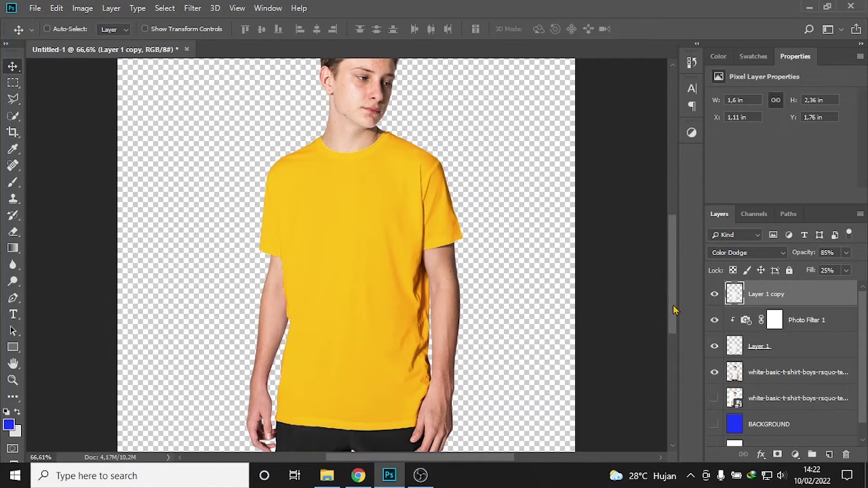
# - Draw a rectangle over the shirt front, then resize and position it on the chest
pyautogui.click(12, 347)
pyautogui.moveTo(309, 201); pyautogui.dragTo(407, 387)
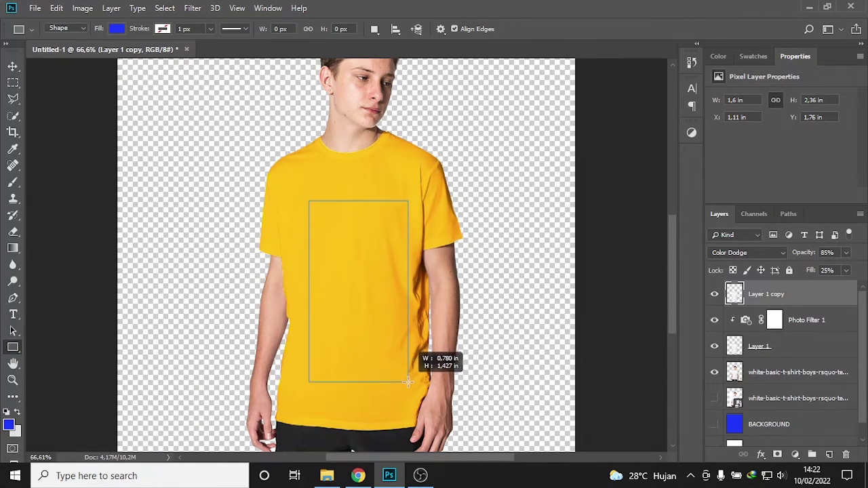
pyautogui.press('v')
pyautogui.moveTo(346, 247); pyautogui.dragTo(339, 227)
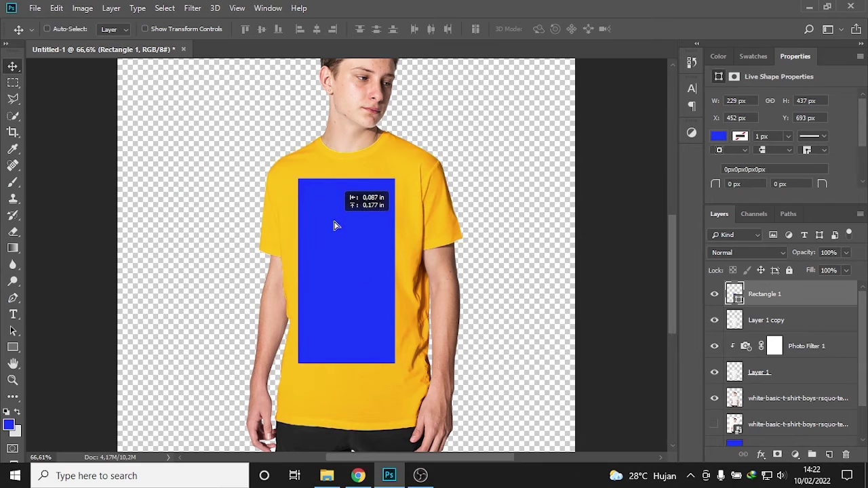
pyautogui.hotkey('ctrl', 't')
pyautogui.moveTo(395, 364); pyautogui.dragTo(406, 384)
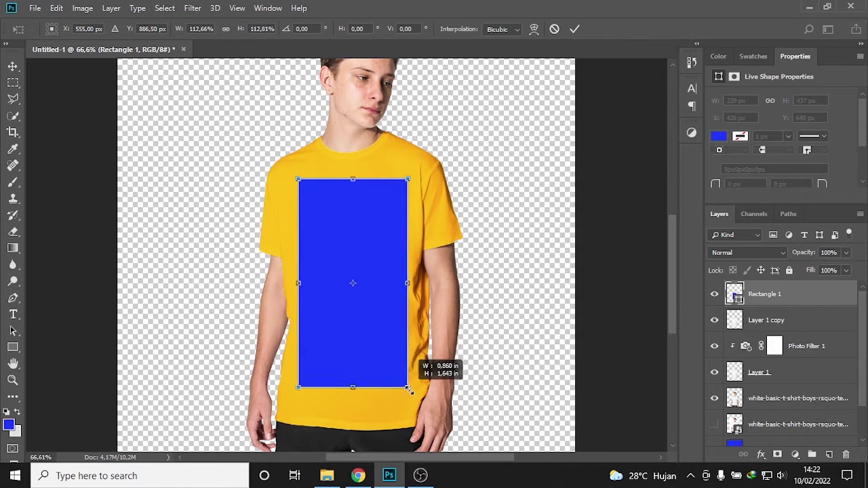
pyautogui.press('Return')
pyautogui.moveTo(380, 322); pyautogui.dragTo(378, 324)
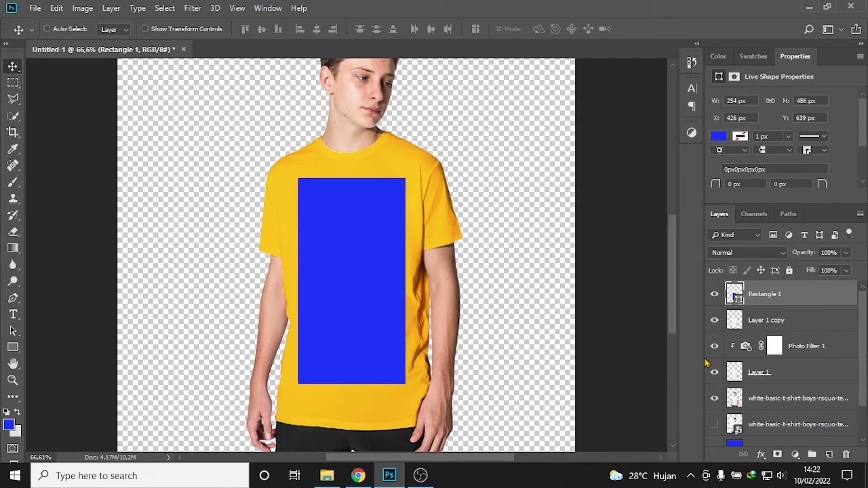
# - Fill the rectangle with white
pyautogui.rightClick(814, 299)
pyautogui.click(678, 154)
pyautogui.doubleClick(738, 298)
pyautogui.click(461, 188)
pyautogui.click(746, 180)
# - Rasterize Rectangle 1 and convert it to a smart object
pyautogui.rightClick(775, 299)
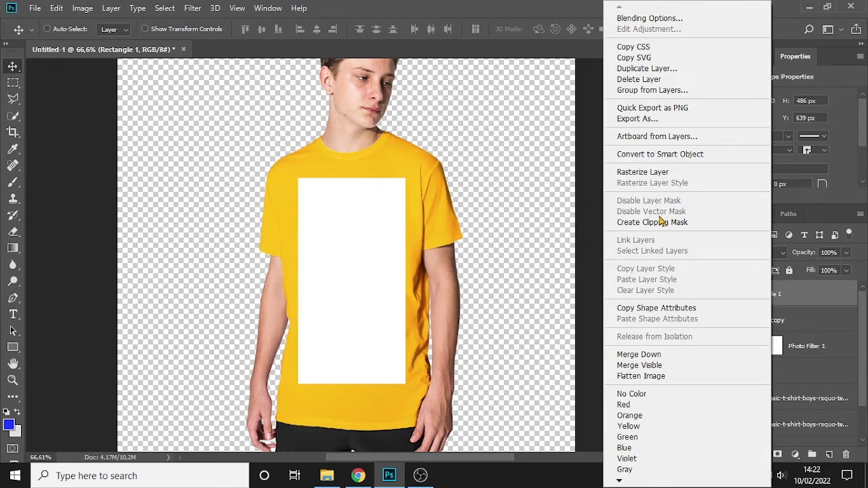
pyautogui.click(655, 173)
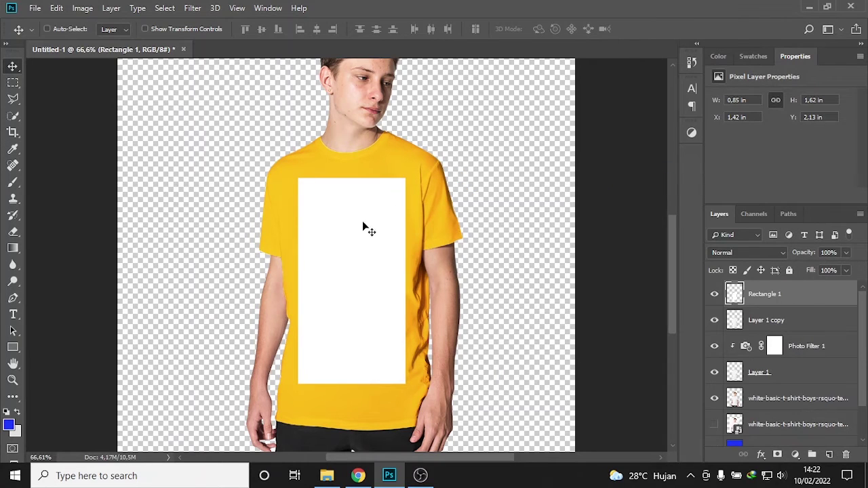
pyautogui.rightClick(806, 299)
pyautogui.click(679, 153)
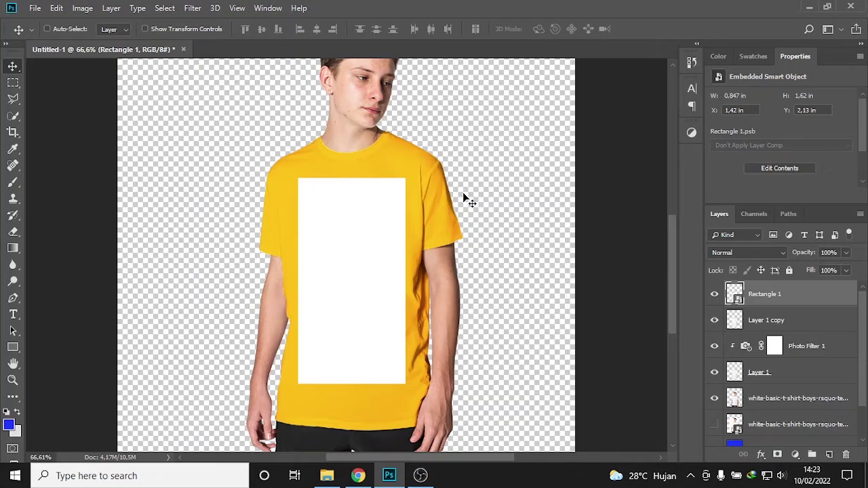
pyautogui.click(768, 321)
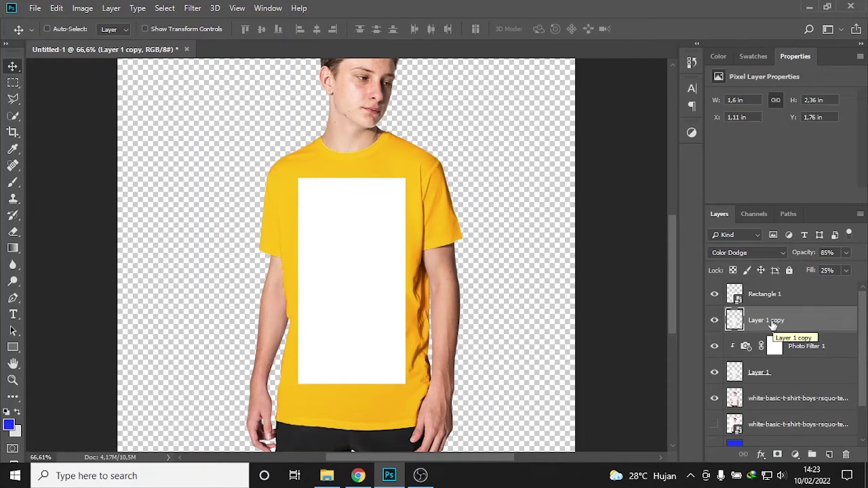
# - Duplicate Layer 1 copy and rename the two layers CONTRAST and SHADOW
pyautogui.hotkey('ctrl', 'j')
pyautogui.doubleClick(780, 346)
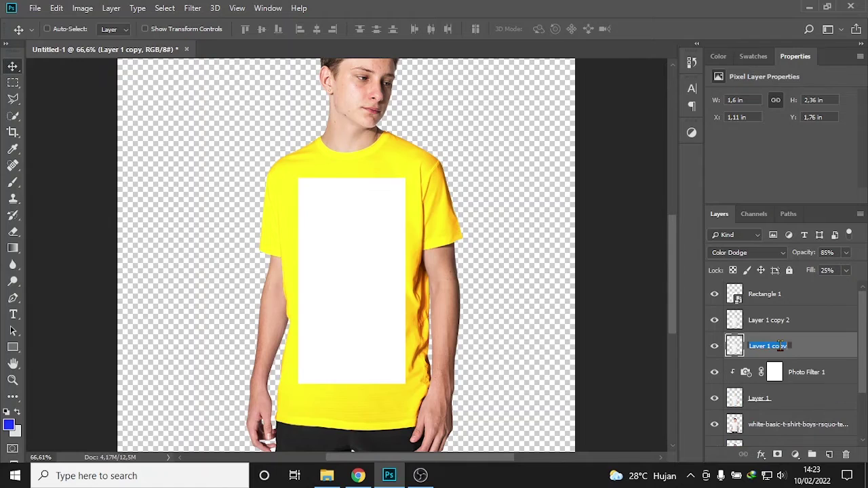
pyautogui.write('CONTRAST')
pyautogui.press('Return')
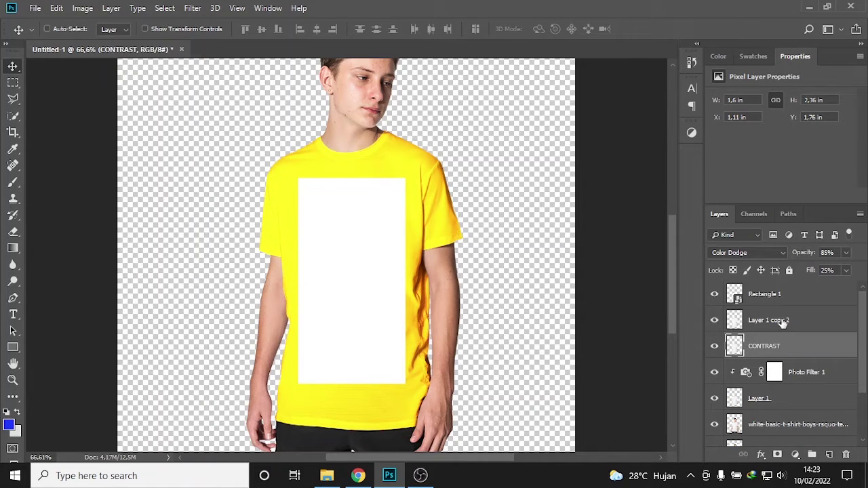
pyautogui.doubleClick(781, 320)
pyautogui.write('SHADOW')
pyautogui.press('Return')
# - Place SHADOW above Rectangle 1, set it to Linear Burn, and clip it to Rectangle 1
pyautogui.moveTo(781, 319); pyautogui.dragTo(797, 290)
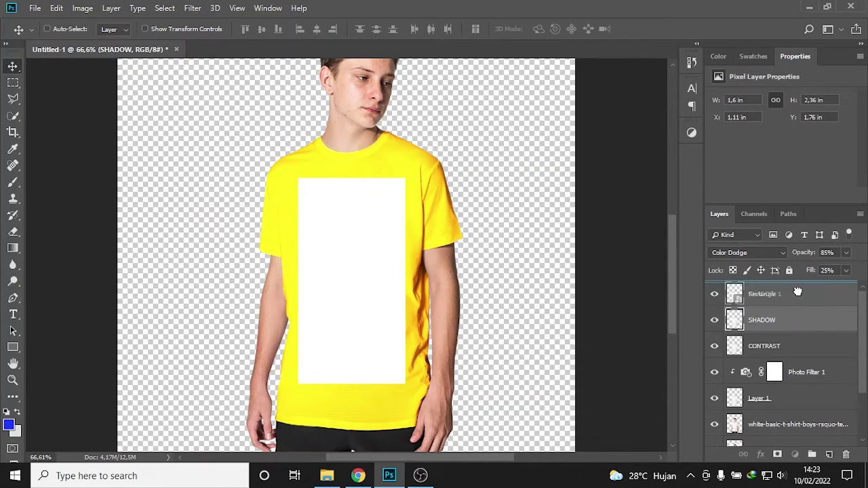
pyautogui.click(765, 323)
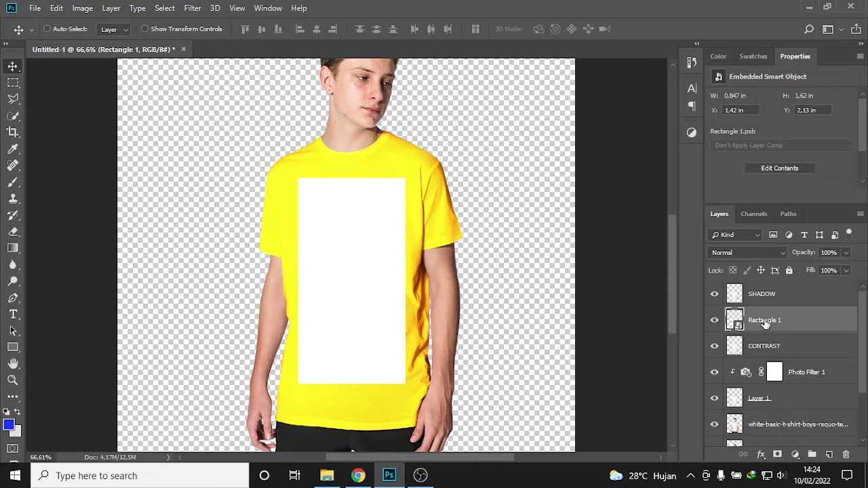
pyautogui.click(780, 296)
pyautogui.click(753, 252)
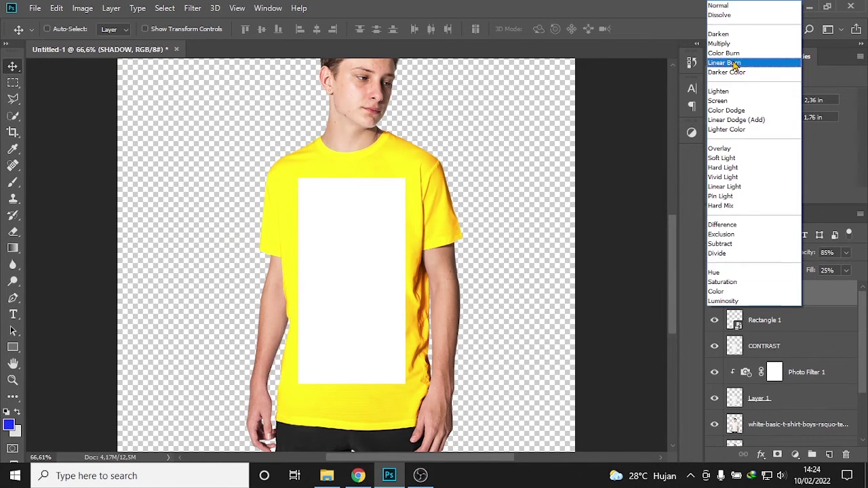
pyautogui.click(735, 63)
pyautogui.rightClick(779, 293)
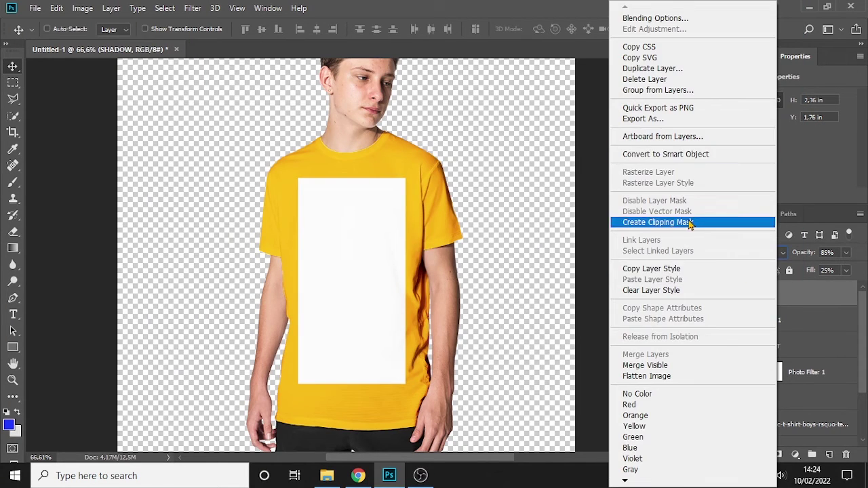
pyautogui.click(687, 224)
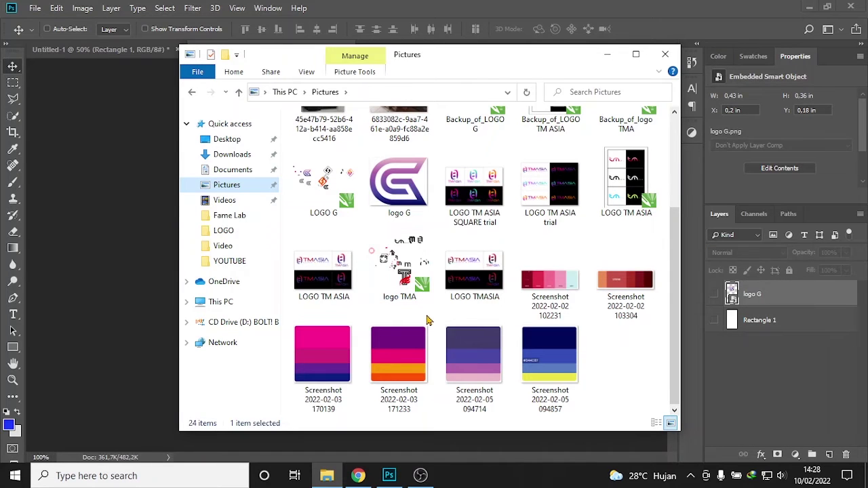
# - Place the pngwing.com heart-envelope graphic from Downloads into Rectangle 1.psb
pyautogui.click(232, 154)
pyautogui.scroll(-5, 460, 260)
pyautogui.scroll(3, 459, 260)
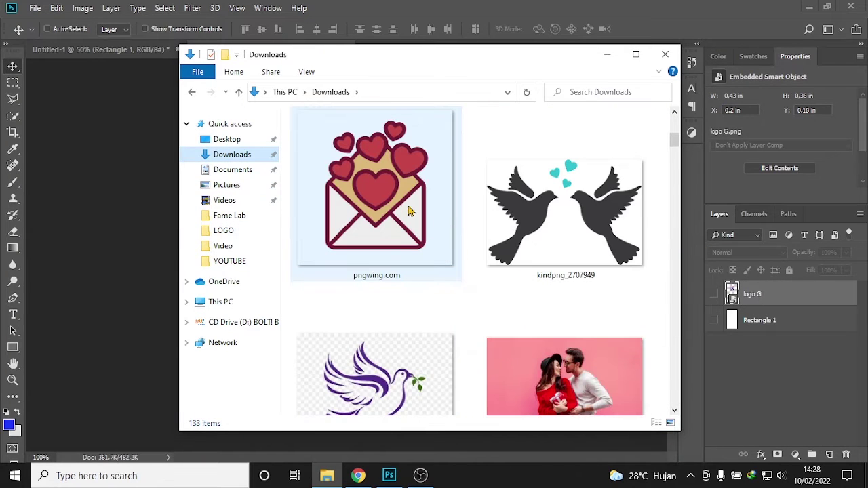
pyautogui.moveTo(409, 209)
pyautogui.mouseDown()
pyautogui.moveTo(152, 234)
pyautogui.moveTo(219, 245)
pyautogui.mouseUp()
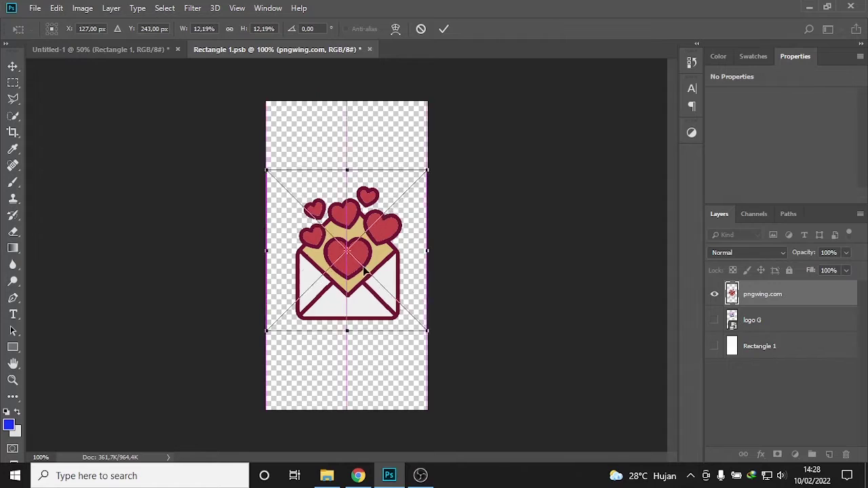
pyautogui.moveTo(370, 280); pyautogui.dragTo(365, 209)
pyautogui.press('Return')
# - Close Rectangle 1.psb, saving the changes
pyautogui.click(369, 49)
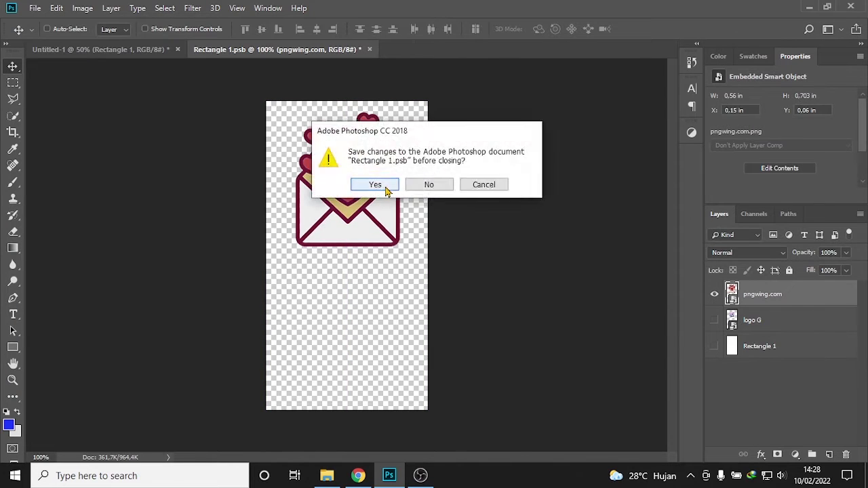
pyautogui.click(384, 185)
pyautogui.scroll(2, 341, 290)
pyautogui.scroll(-2, 341, 292)
pyautogui.scroll(-1, 339, 298)
pyautogui.scroll(2, 335, 308)
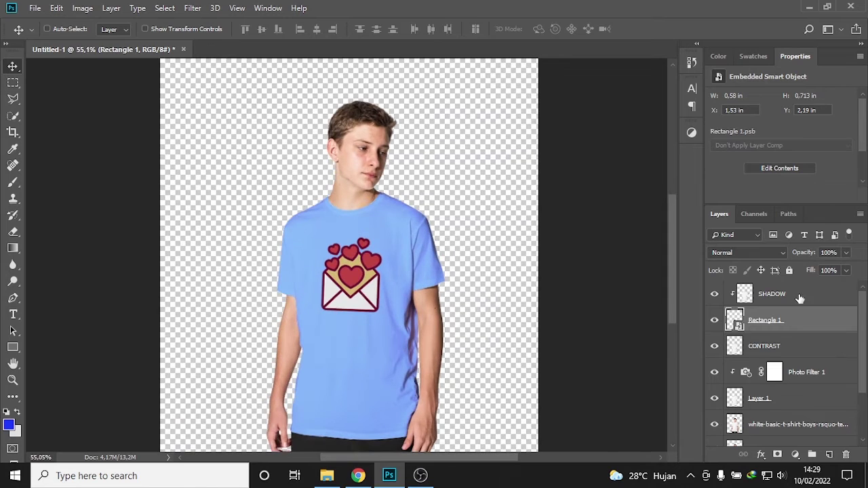
# - Shift the Photo Filter 1 colour hue toward magenta
pyautogui.click(752, 373)
pyautogui.click(752, 118)
pyautogui.moveTo(630, 234); pyautogui.dragTo(633, 208)
# - Set the photo filter colour to muted pink bd7ab1 and confirm it
pyautogui.moveTo(560, 220)
pyautogui.mouseDown()
pyautogui.moveTo(531, 248)
pyautogui.moveTo(518, 216)
pyautogui.moveTo(516, 232)
pyautogui.mouseUp()
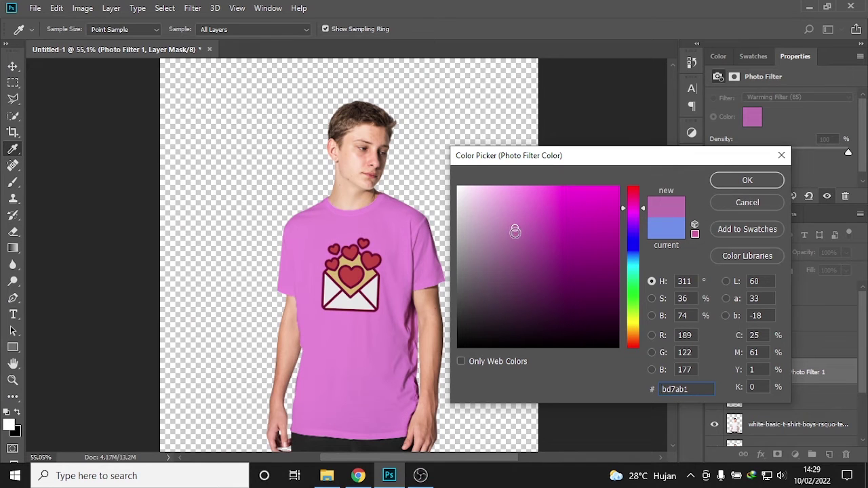
pyautogui.press('Return')
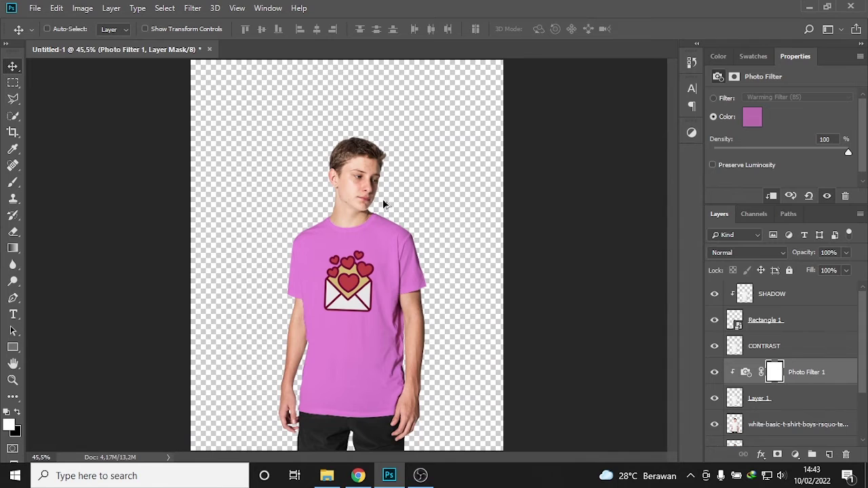
pyautogui.scroll(-1, 340, 184)
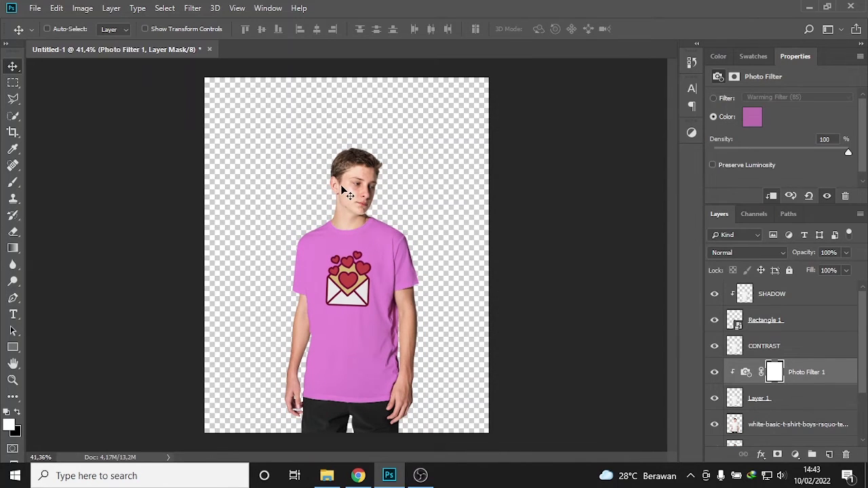
# - Show the BACKGROUND layer and add a Gradient Overlay style to it
pyautogui.scroll(-2, 786, 366)
pyautogui.click(800, 407)
pyautogui.click(715, 409)
pyautogui.rightClick(773, 408)
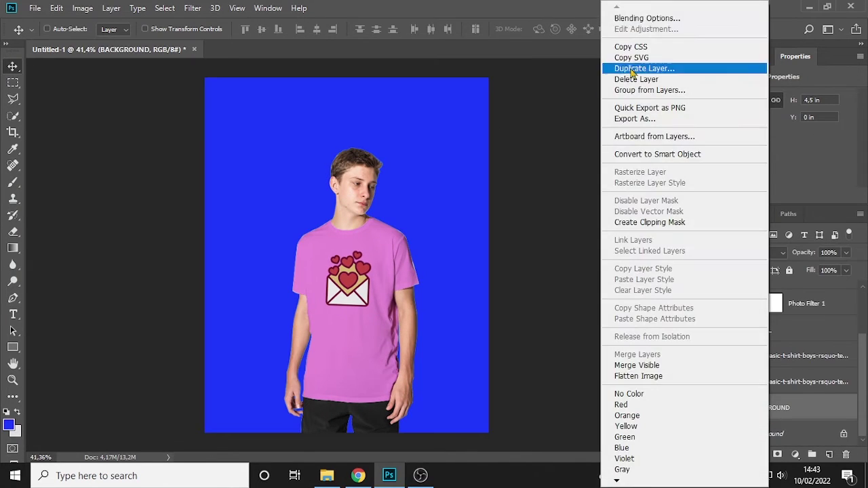
pyautogui.click(654, 19)
pyautogui.click(388, 340)
pyautogui.moveTo(495, 152)
pyautogui.mouseDown()
pyautogui.moveTo(676, 105)
pyautogui.moveTo(627, 105)
pyautogui.mouseUp()
# - Make the radial gradient white to grey b0b0b0, centre it, and apply
pyautogui.click(729, 174)
pyautogui.click(521, 332)
pyautogui.click(580, 386)
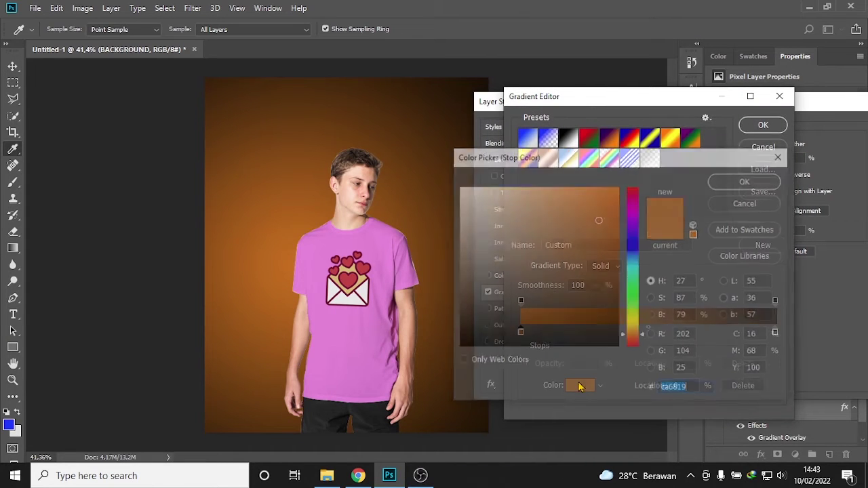
pyautogui.click(459, 188)
pyautogui.click(775, 332)
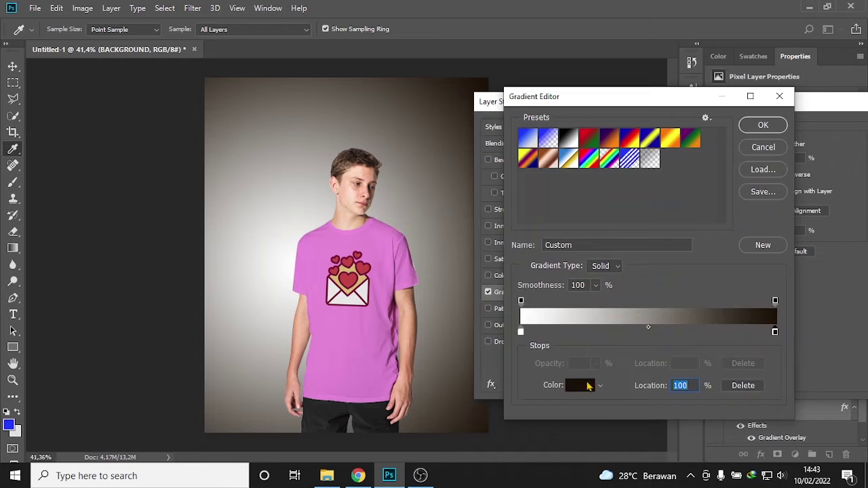
pyautogui.click(588, 386)
pyautogui.click(459, 232)
pyautogui.click(457, 238)
pyautogui.click(722, 177)
pyautogui.click(763, 125)
pyautogui.moveTo(737, 104); pyautogui.dragTo(439, 117)
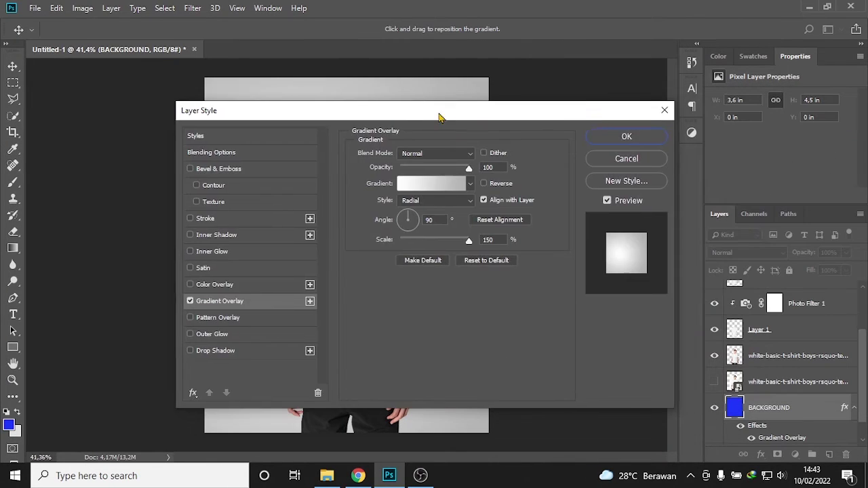
pyautogui.click(629, 140)
# - Open File Explorer to the Pictures folder
pyautogui.scroll(1, 288, 400)
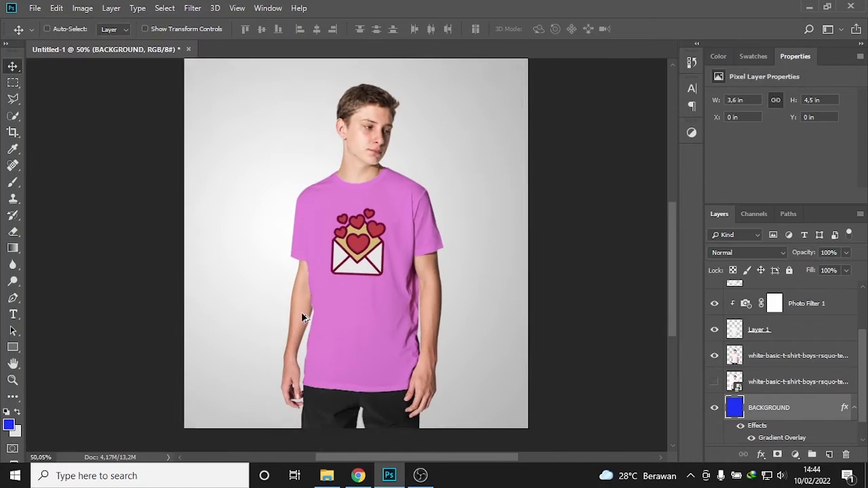
pyautogui.scroll(-1, 301, 312)
pyautogui.scroll(1, 301, 312)
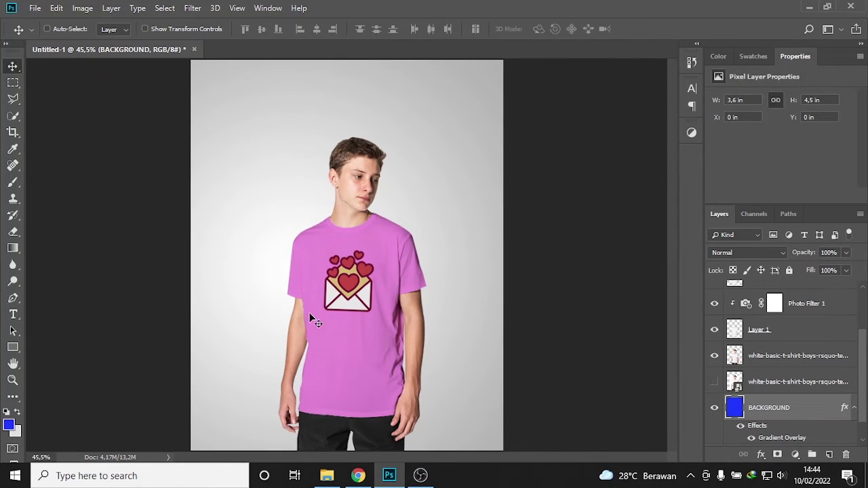
pyautogui.click(327, 476)
pyautogui.click(227, 185)
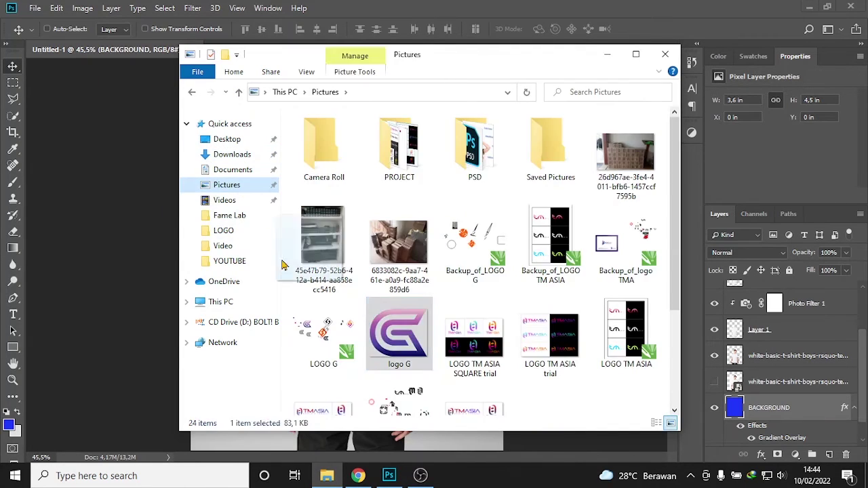
# - Place the logo G image scaled to about 9% in the top-left corner
pyautogui.moveTo(387, 356); pyautogui.dragTo(347, 258)
pyautogui.moveTo(495, 133)
pyautogui.mouseDown()
pyautogui.moveTo(368, 213)
pyautogui.moveTo(242, 88)
pyautogui.mouseUp()
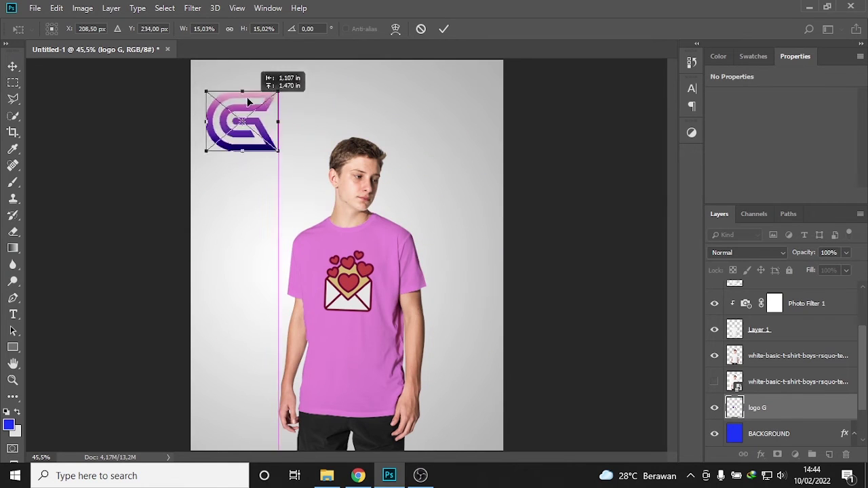
pyautogui.moveTo(271, 116); pyautogui.dragTo(241, 96)
pyautogui.scroll(-2, 242, 96)
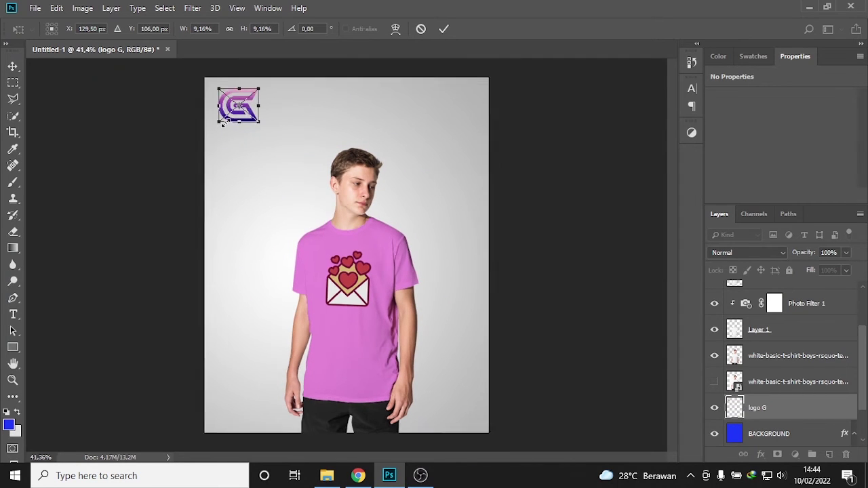
pyautogui.moveTo(266, 135); pyautogui.dragTo(268, 136)
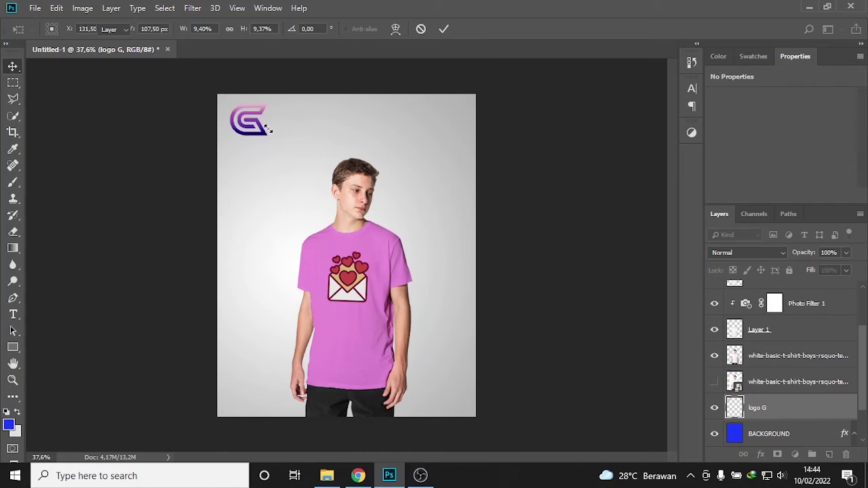
pyautogui.press('Return')
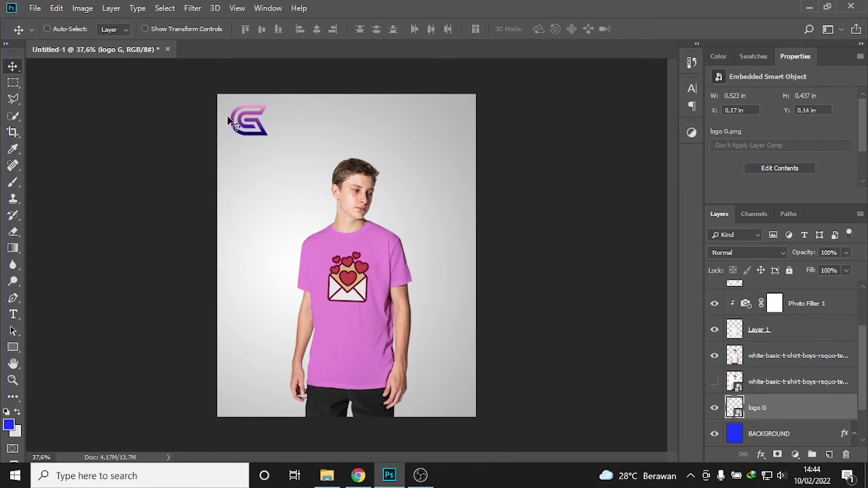
pyautogui.click(13, 314)
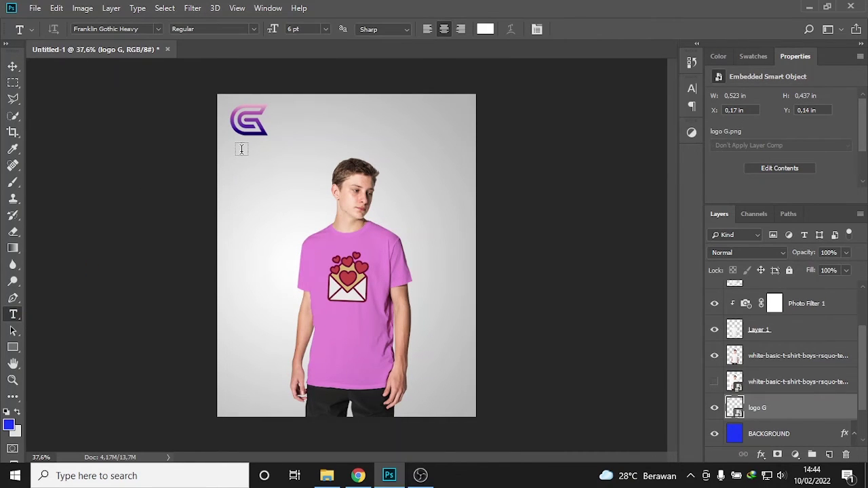
# - Add 'LOGO TOKO' text below the G logo, scaled to about 200%
pyautogui.click(242, 148)
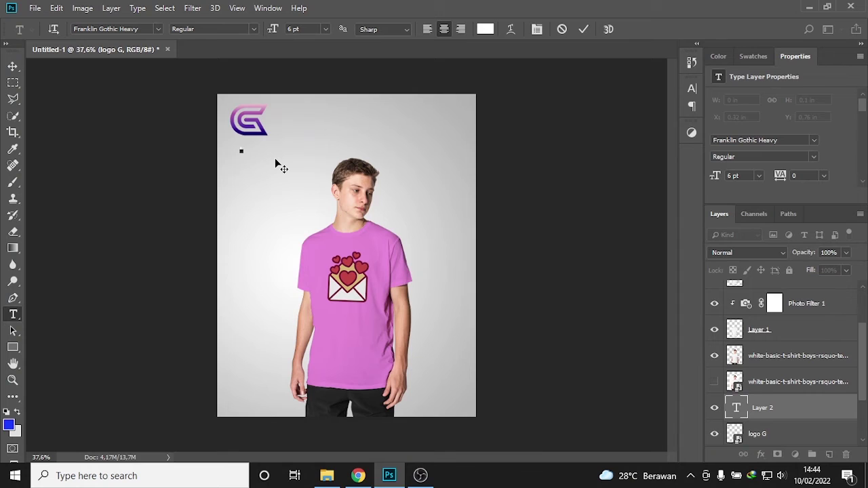
pyautogui.write('LOGO TOKO')
pyautogui.hotkey('ctrl', 'Return')
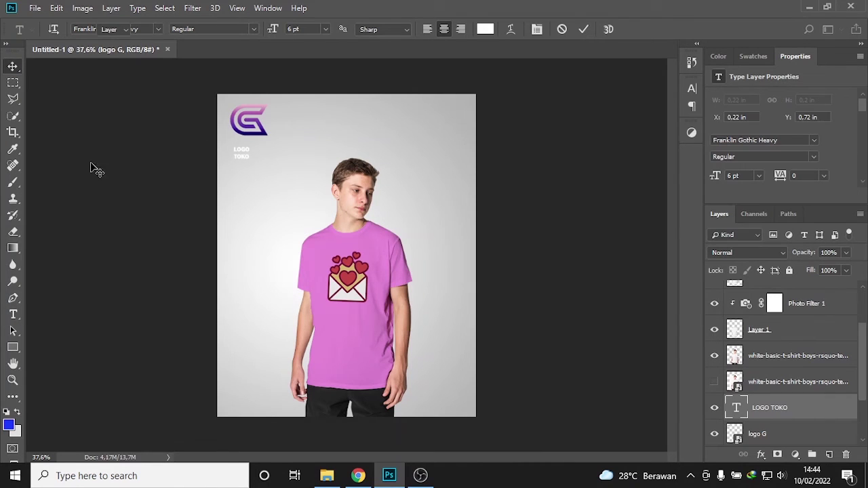
pyautogui.hotkey('ctrl', 't')
pyautogui.moveTo(251, 162)
pyautogui.mouseDown()
pyautogui.moveTo(266, 173)
pyautogui.moveTo(291, 120)
pyautogui.mouseUp()
pyautogui.press('Return')
# - Set the LOGO TOKO text colour to dark grey 454444
pyautogui.click(691, 88)
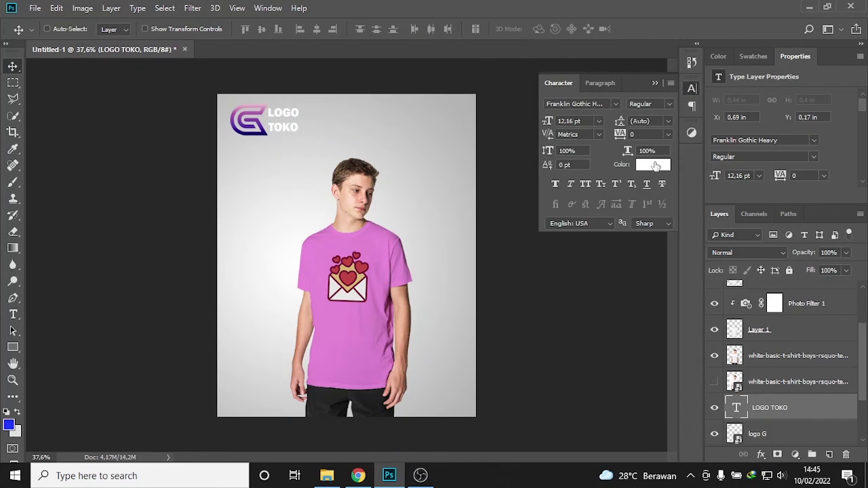
pyautogui.click(659, 167)
pyautogui.moveTo(459, 292); pyautogui.dragTo(460, 304)
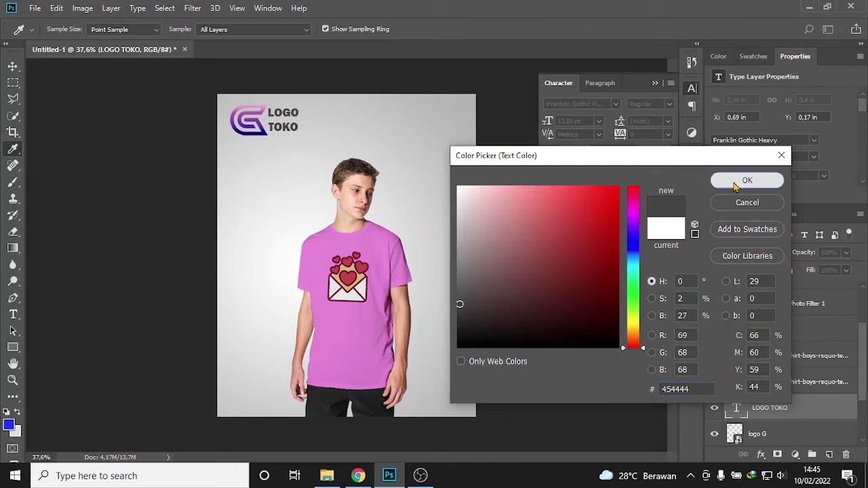
pyautogui.click(746, 181)
pyautogui.scroll(-1, 786, 360)
# - Give the logo G layer a dark grey 454343 Color Overlay
pyautogui.rightClick(777, 408)
pyautogui.click(673, 25)
pyautogui.doubleClick(807, 408)
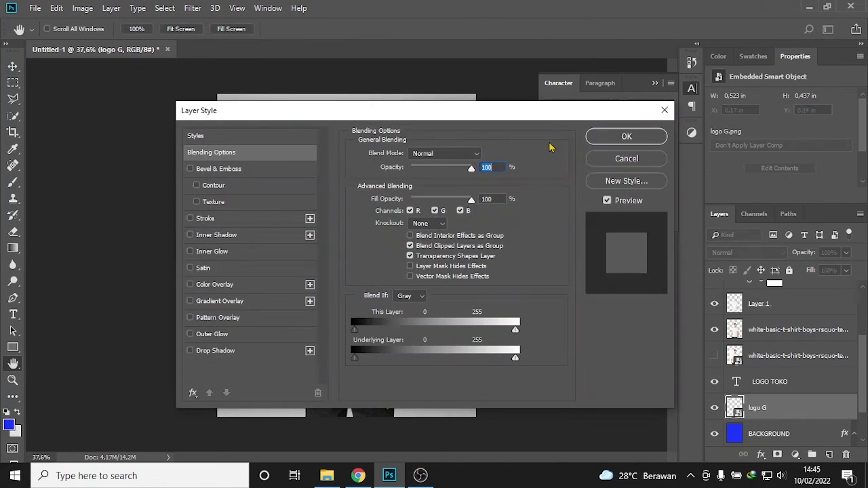
pyautogui.moveTo(237, 113); pyautogui.dragTo(499, 113)
pyautogui.click(488, 284)
pyautogui.click(740, 155)
pyautogui.click(299, 112)
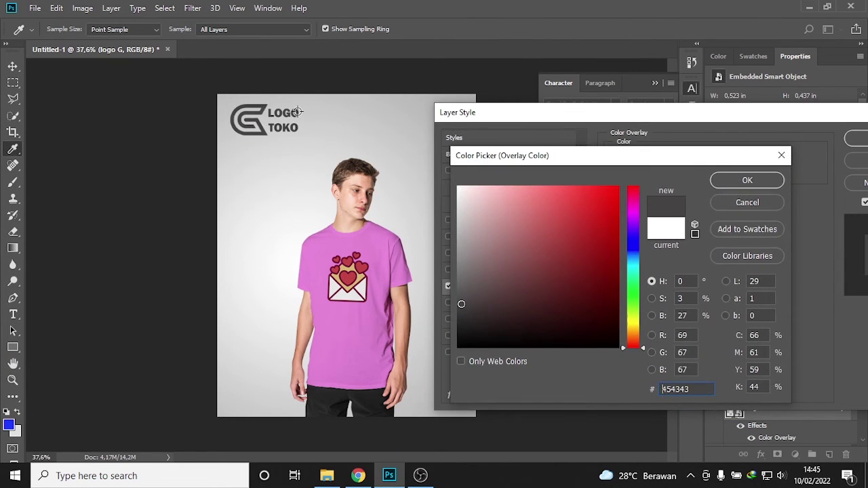
pyautogui.click(753, 182)
pyautogui.click(639, 168)
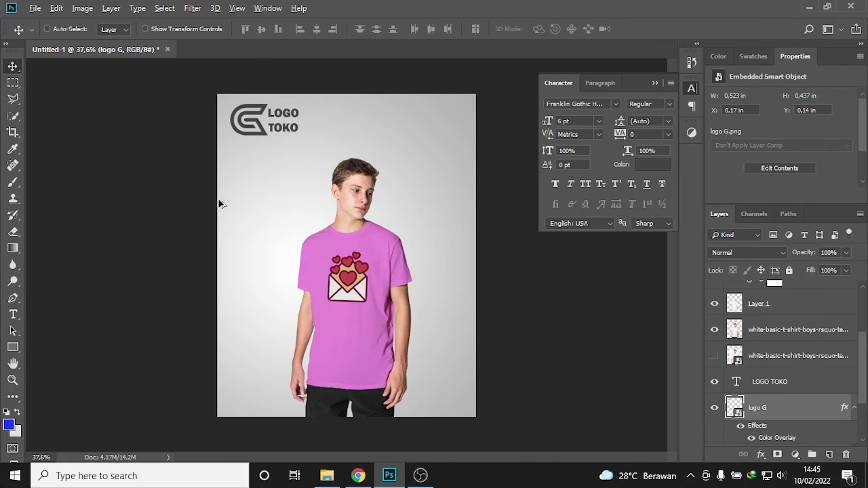
pyautogui.scroll(-1, 361, 245)
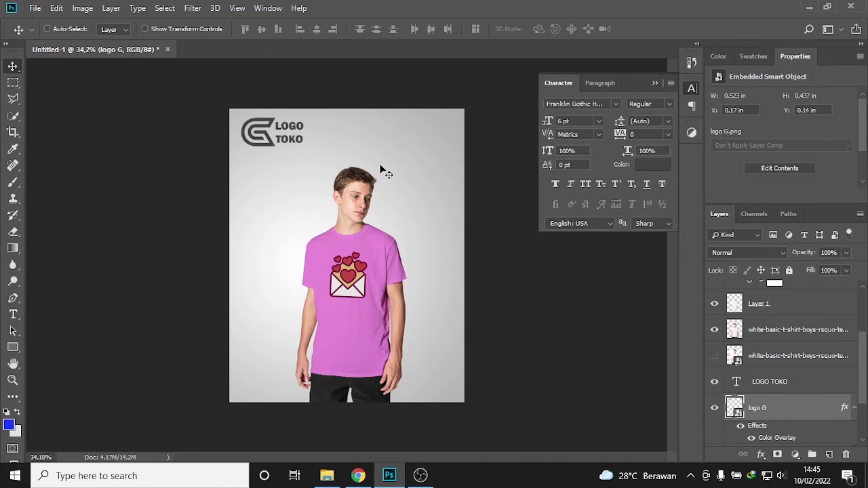